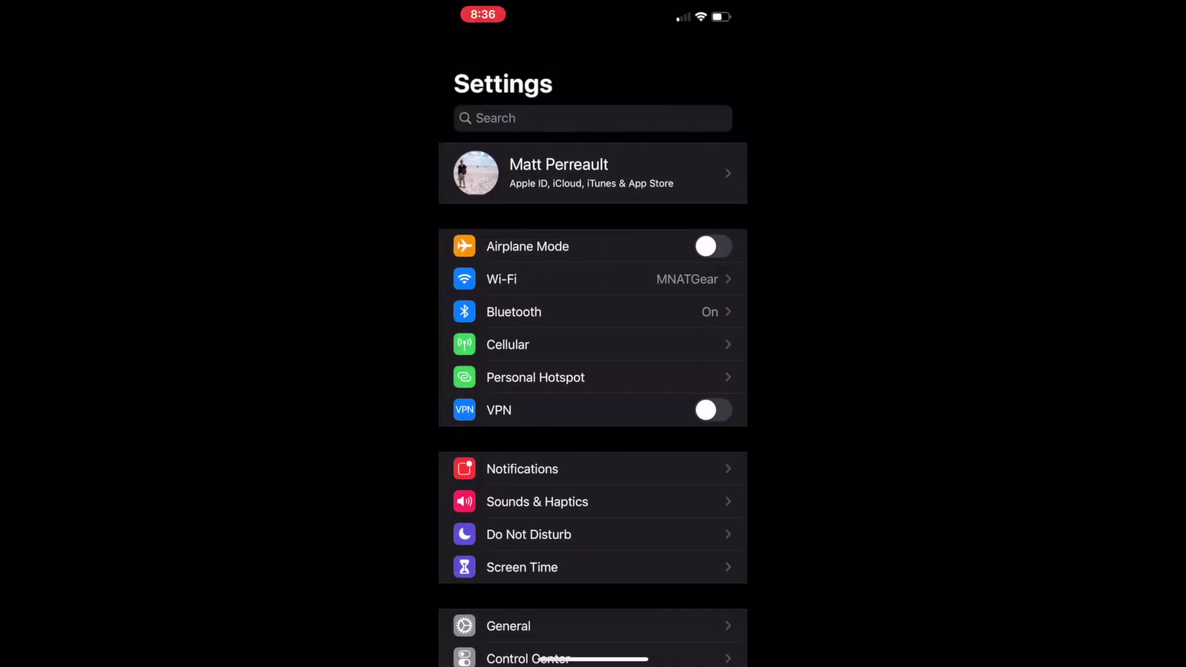
# - Scroll down iOS Settings and open the Camera page for the Slo-mo recording options
pyautogui.scroll(-10, 593, 358)
pyautogui.scroll(-5, 593, 358)
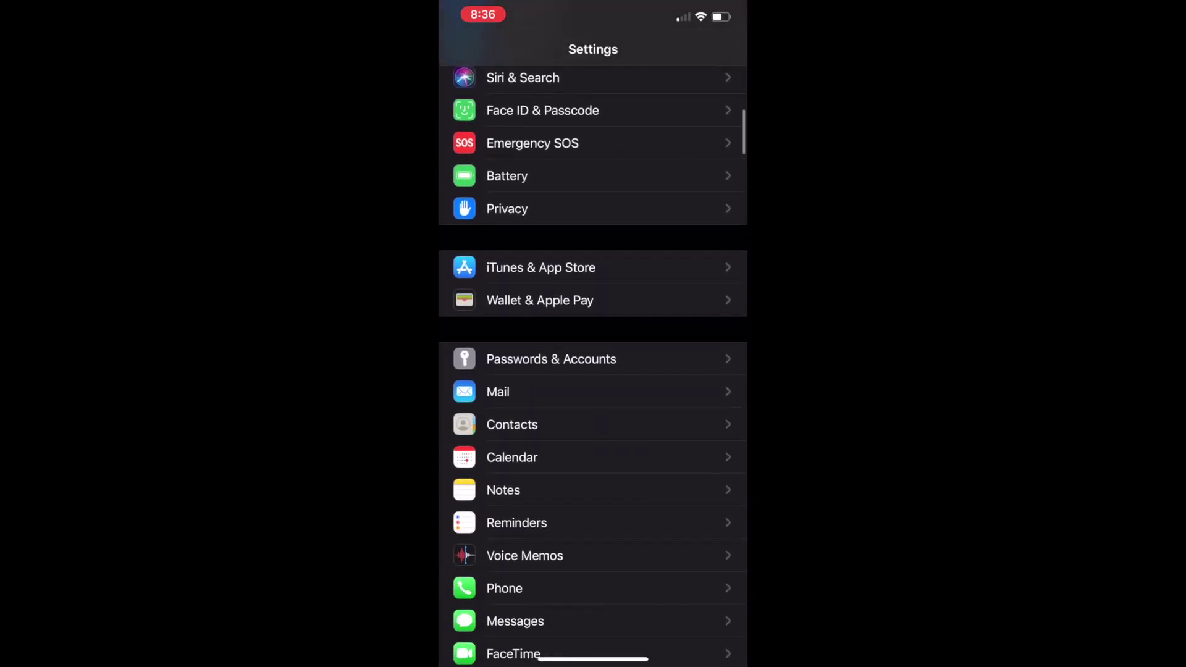
pyautogui.scroll(-15, 593, 364)
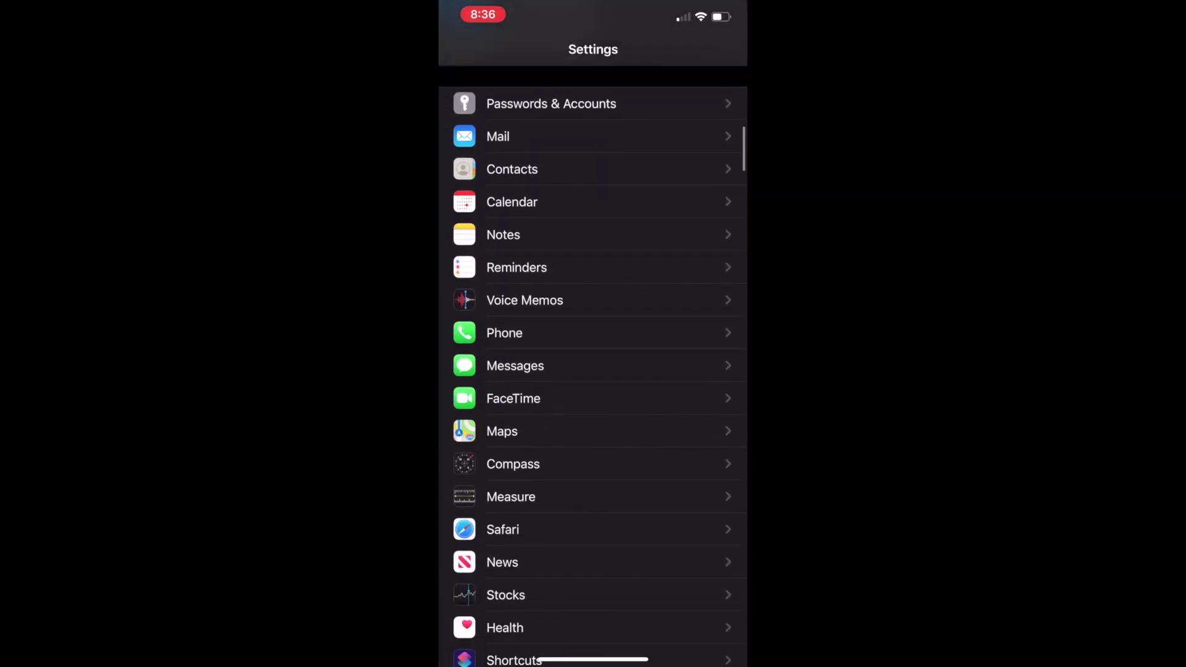
pyautogui.click(508, 459)
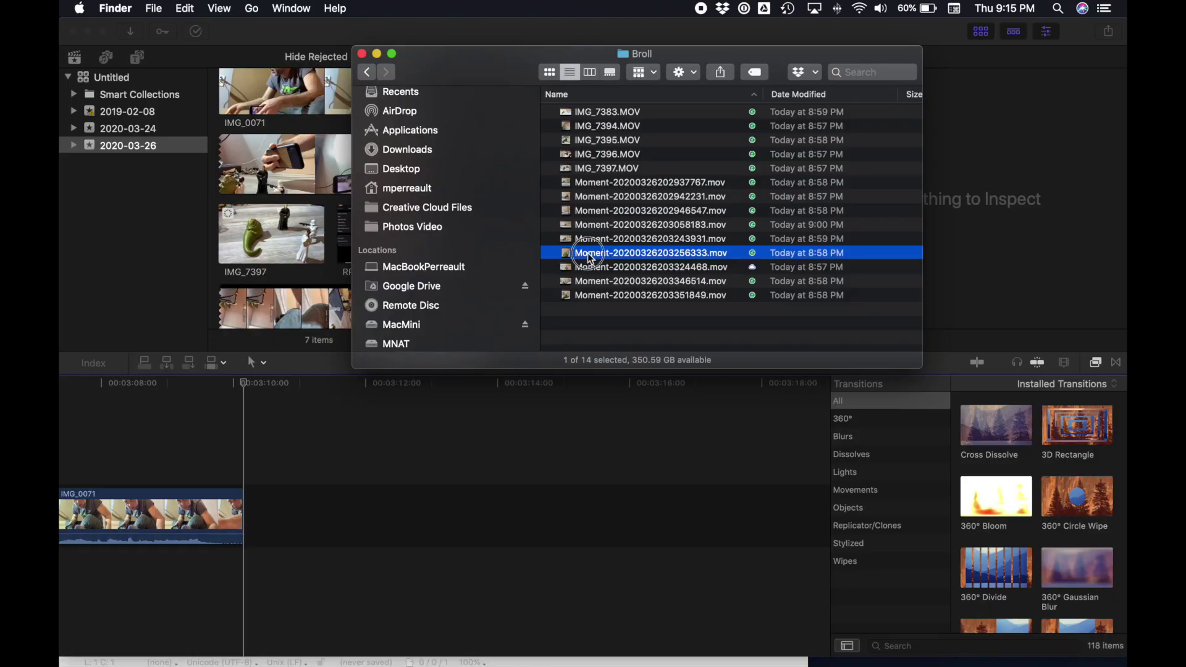
# - Drag Moment-20200326203256333.mov from Broll onto the Final Cut Pro timeline after IMG_0071
pyautogui.moveTo(590, 256); pyautogui.dragTo(398, 516)
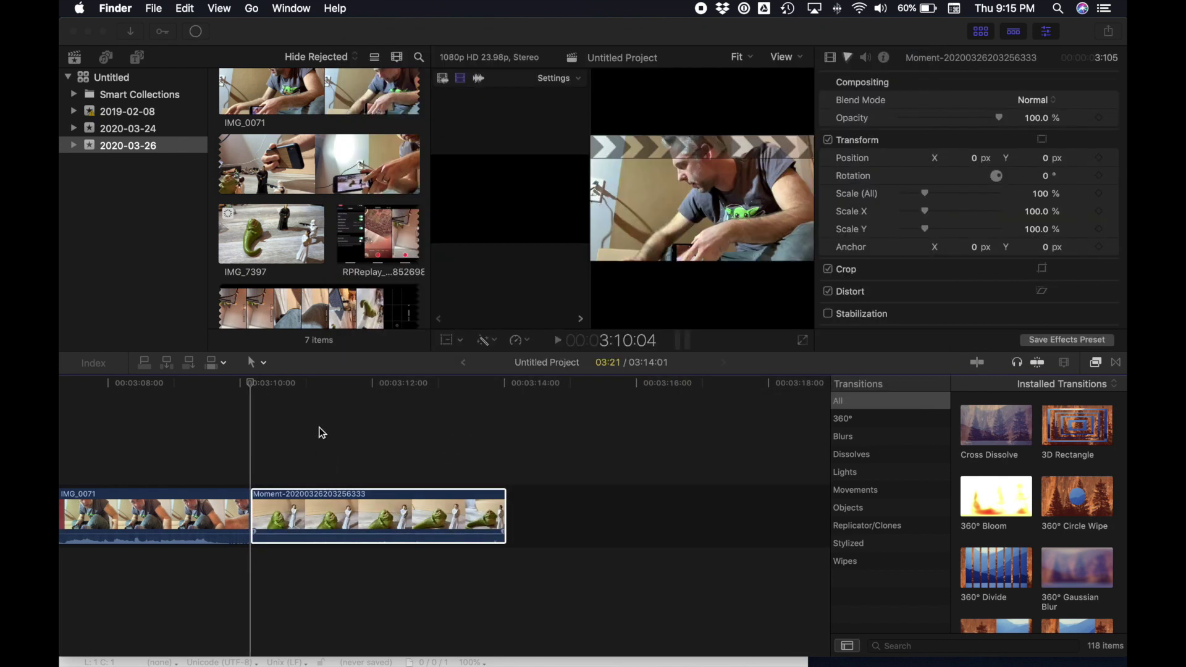
pyautogui.click(299, 388)
# - Select the Moment clip and retime it to Slow 25% via Modify > Retime
pyautogui.click(308, 383)
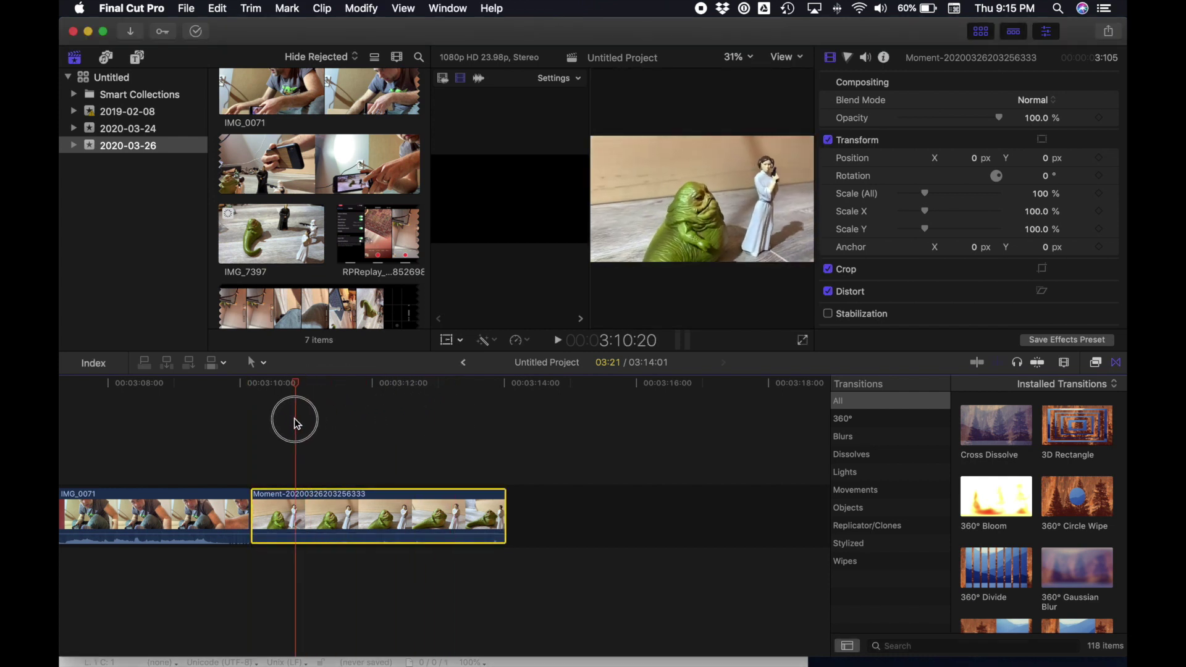
pyautogui.click(253, 416)
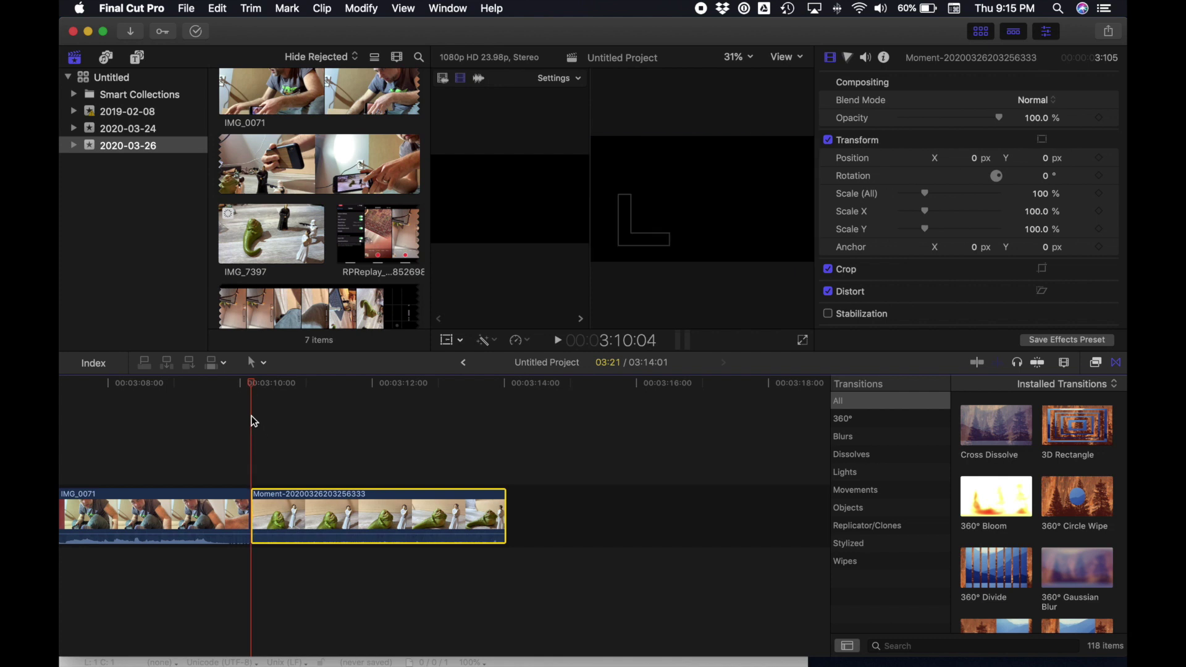
pyautogui.click(312, 499)
pyautogui.click(403, 8)
pyautogui.moveTo(357, 8)
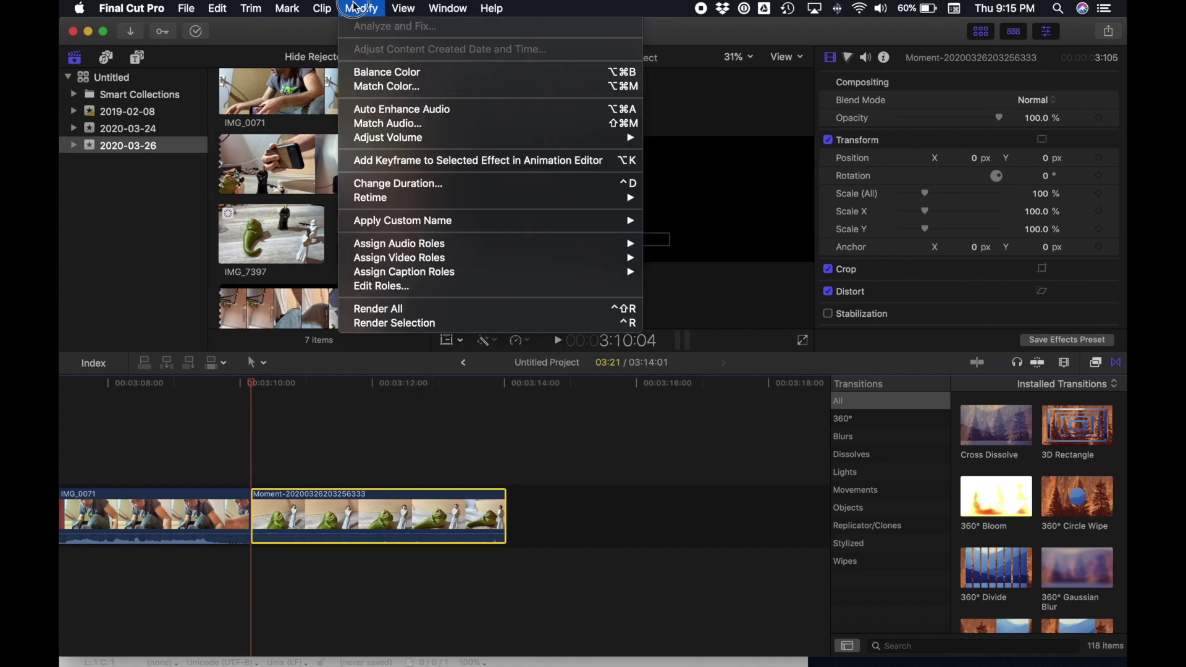
pyautogui.click(386, 201)
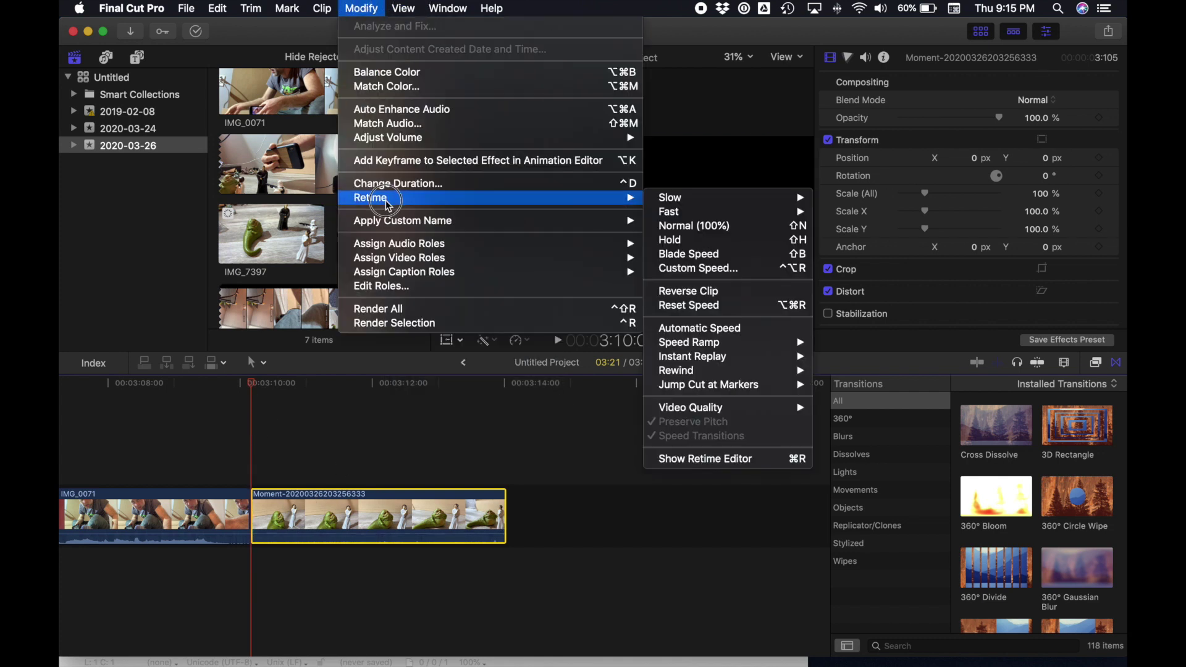
pyautogui.click(700, 206)
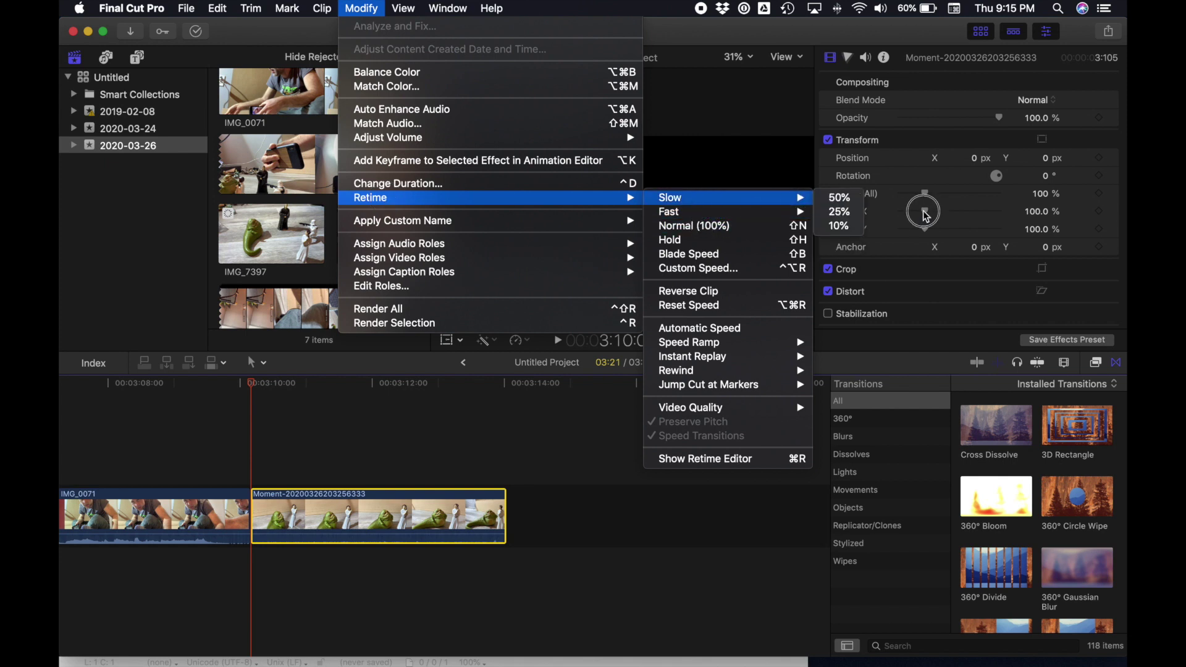
pyautogui.click(860, 213)
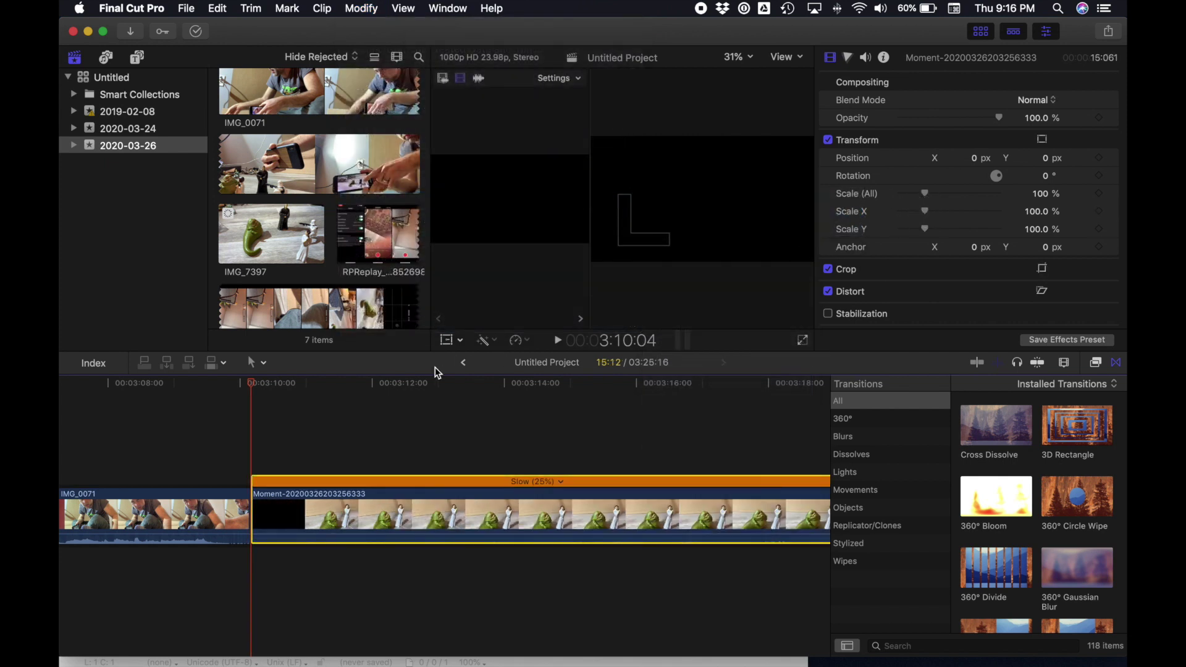
# - Play back the 25% slowed Moment clip, then stop playback
pyautogui.press('space')
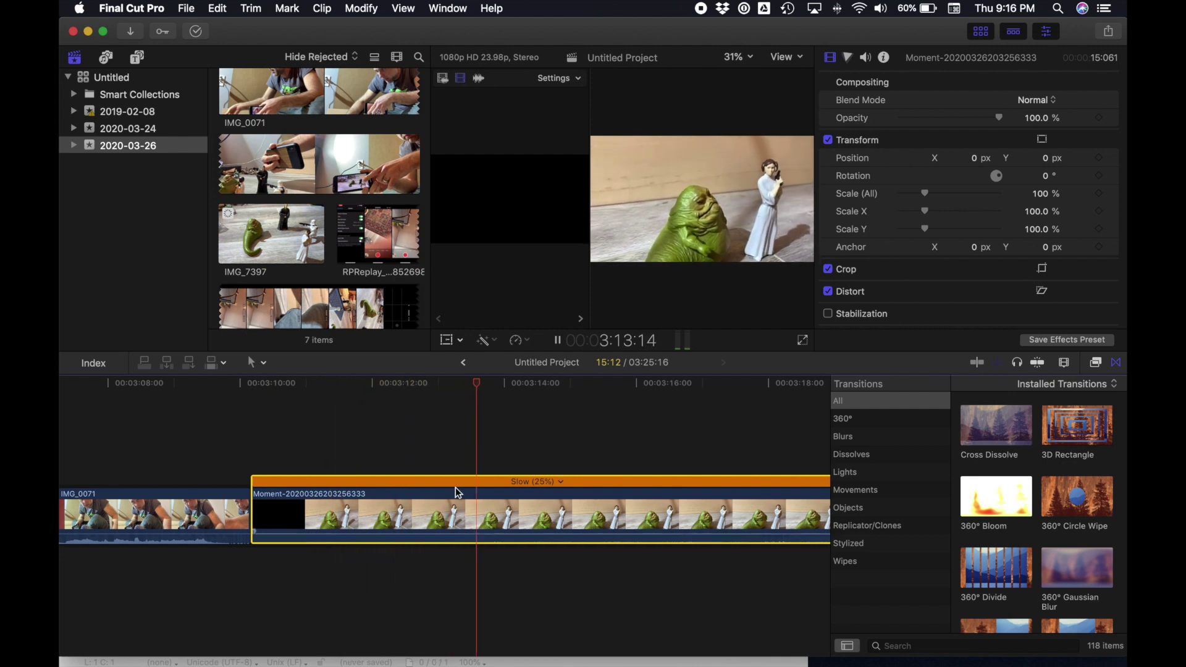
pyautogui.hscroll(3, 454, 487)
pyautogui.hscroll(2, 455, 487)
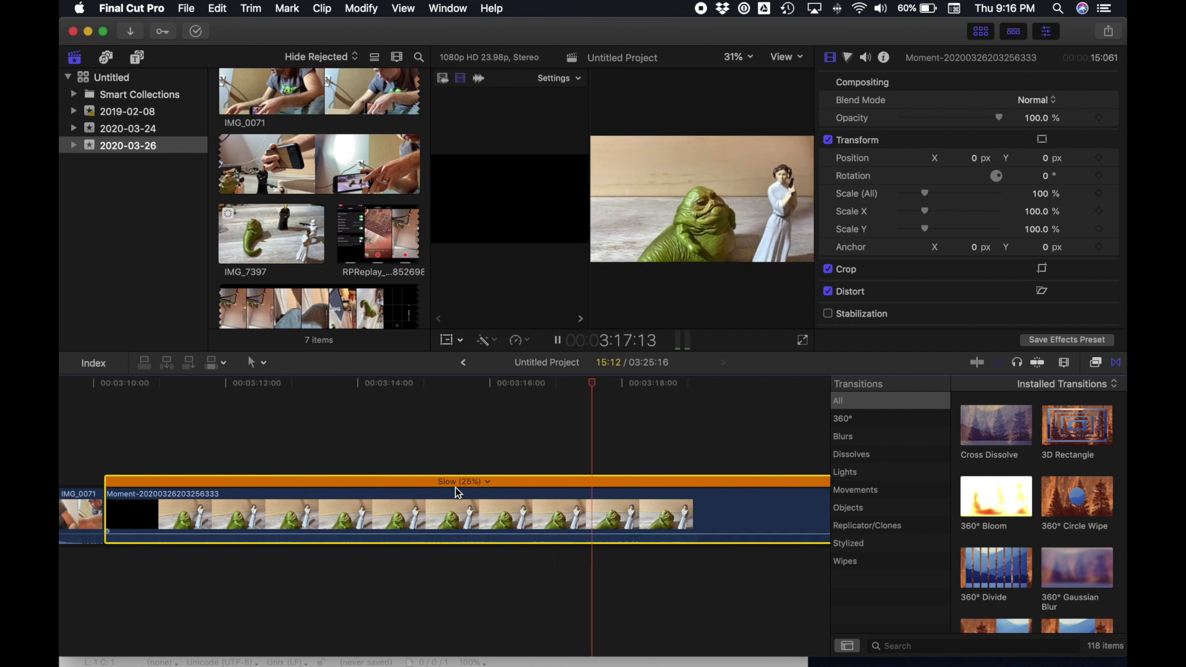
pyautogui.press('space')
pyautogui.hscroll(6, 501, 514)
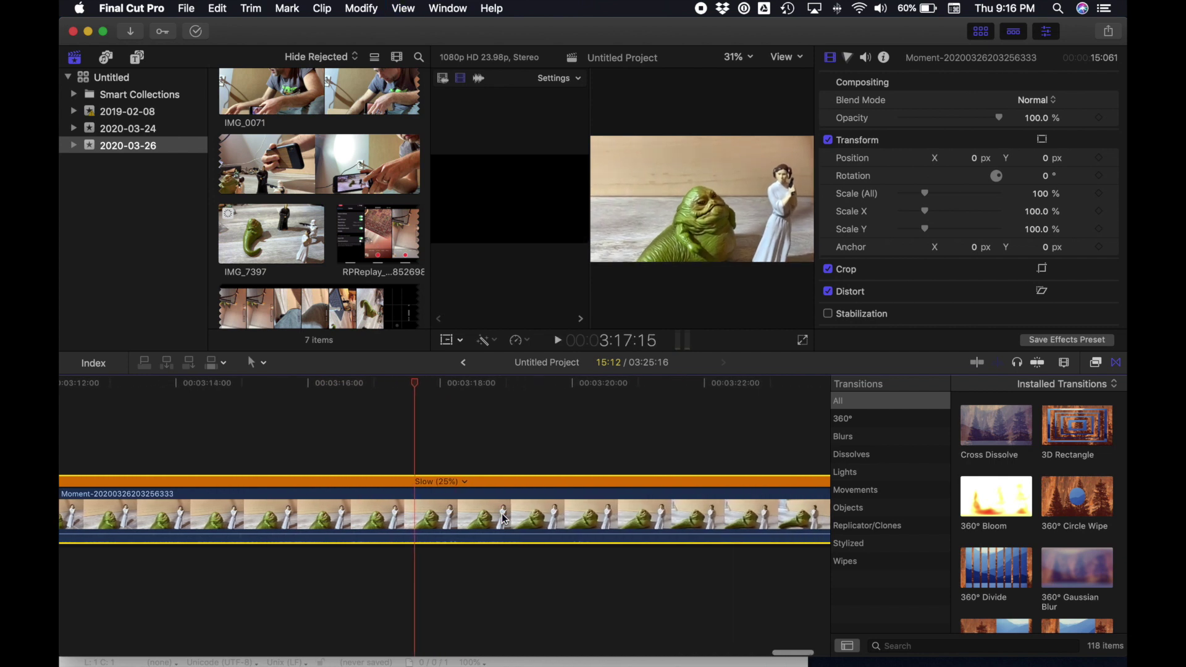
pyautogui.scroll(-3, 501, 514)
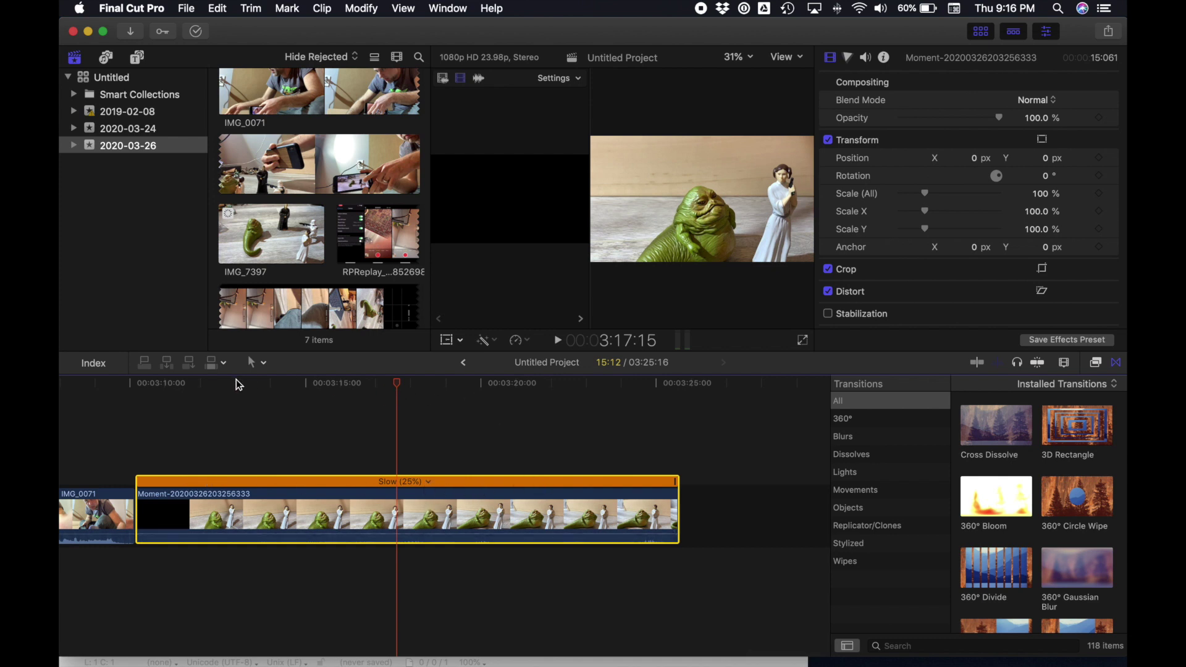
# - With the Range Selection tool, mark a range across the middle of the Moment clip
pyautogui.click(258, 368)
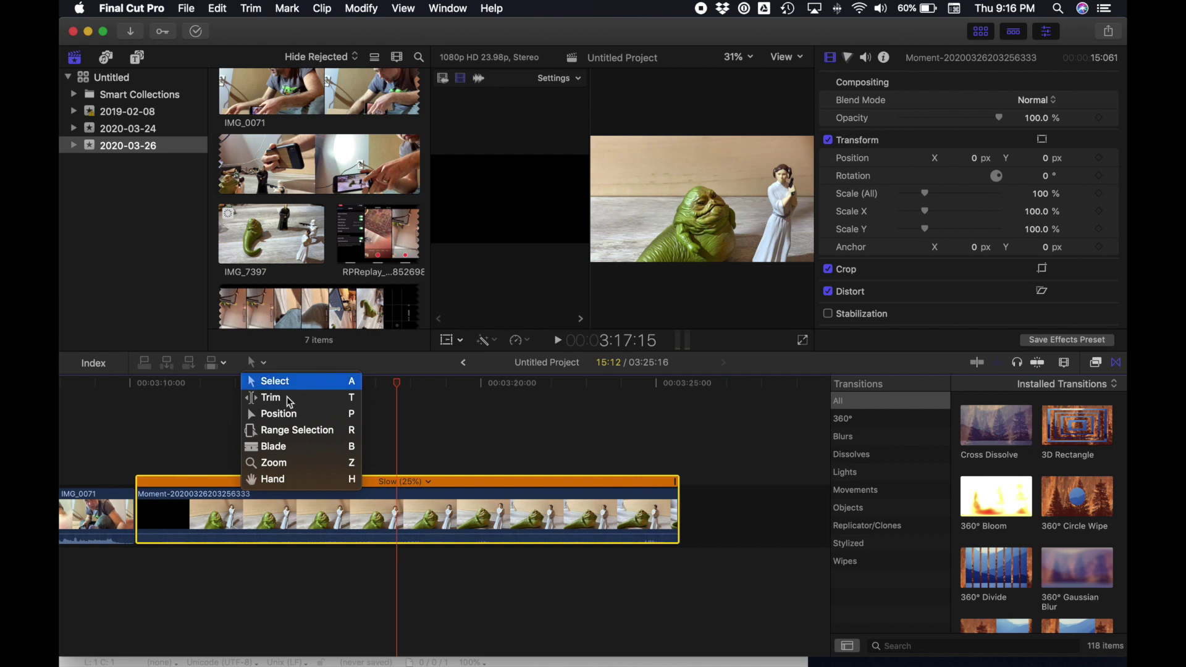
pyautogui.click(302, 435)
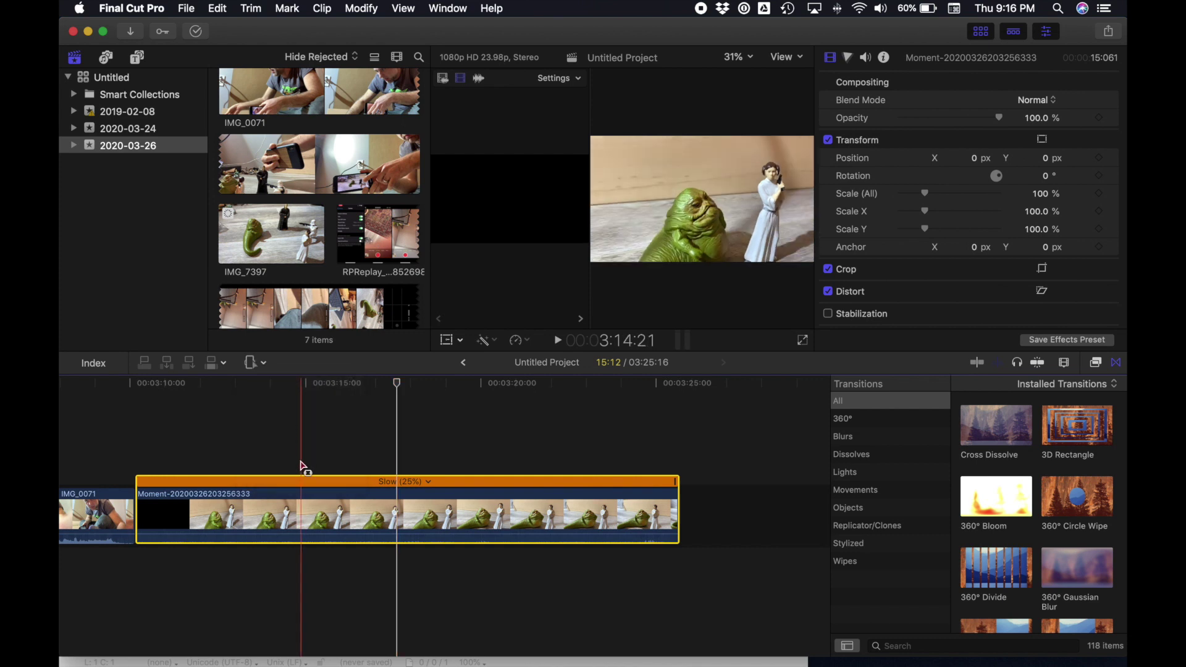
pyautogui.click(283, 483)
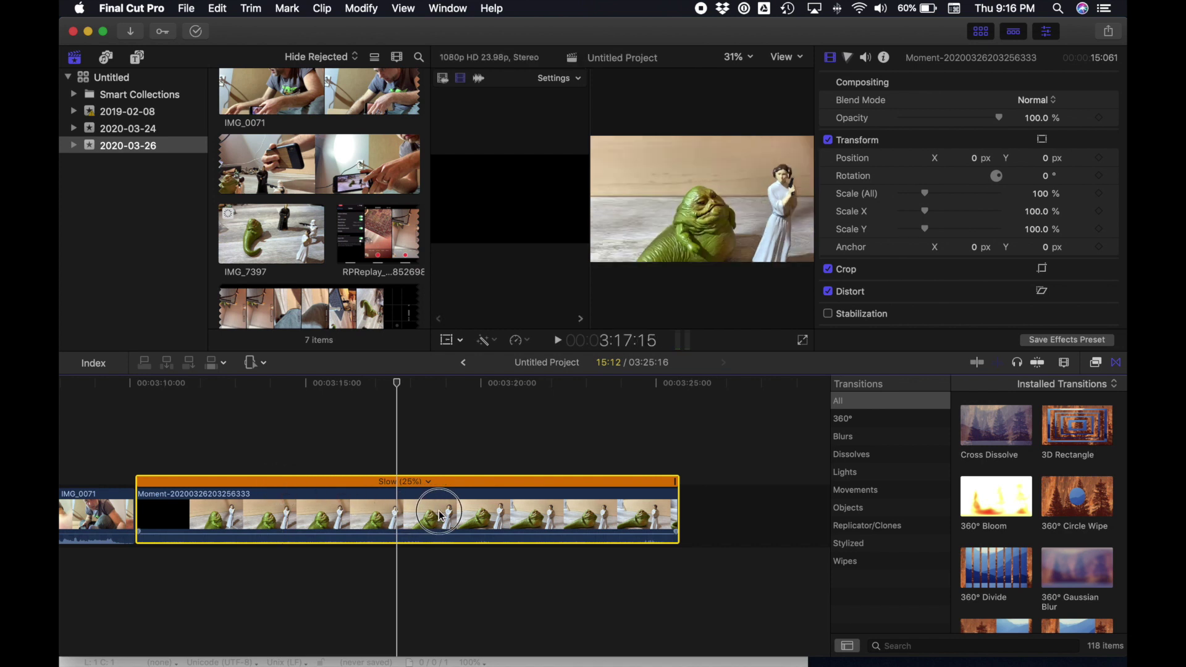
pyautogui.moveTo(298, 510); pyautogui.dragTo(512, 510)
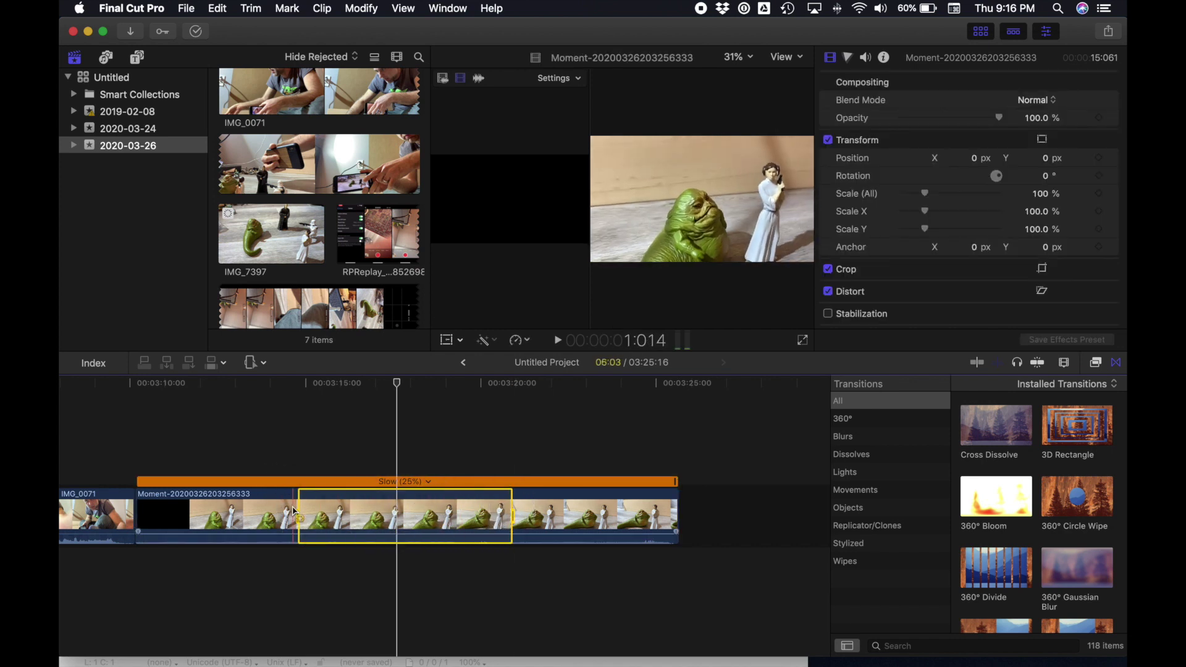
pyautogui.moveTo(512, 518); pyautogui.dragTo(540, 517)
pyautogui.moveTo(299, 510); pyautogui.dragTo(291, 511)
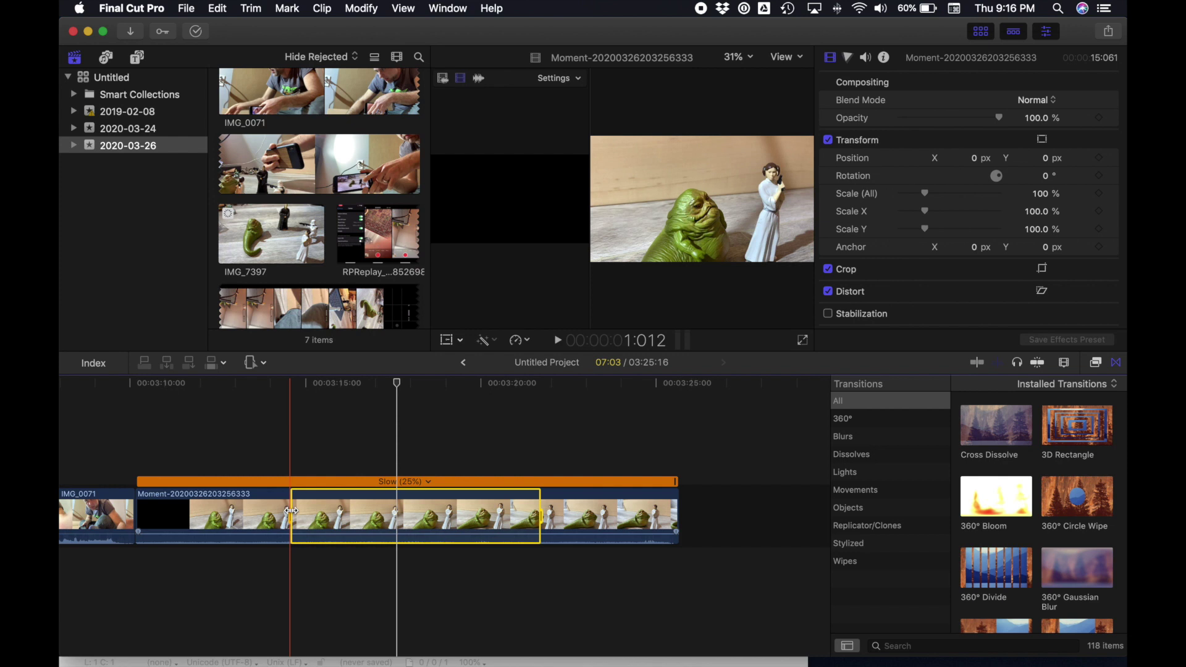
# - Speed the marked middle range to Fast 2x and play the Moment clip from its start
pyautogui.click(349, 10)
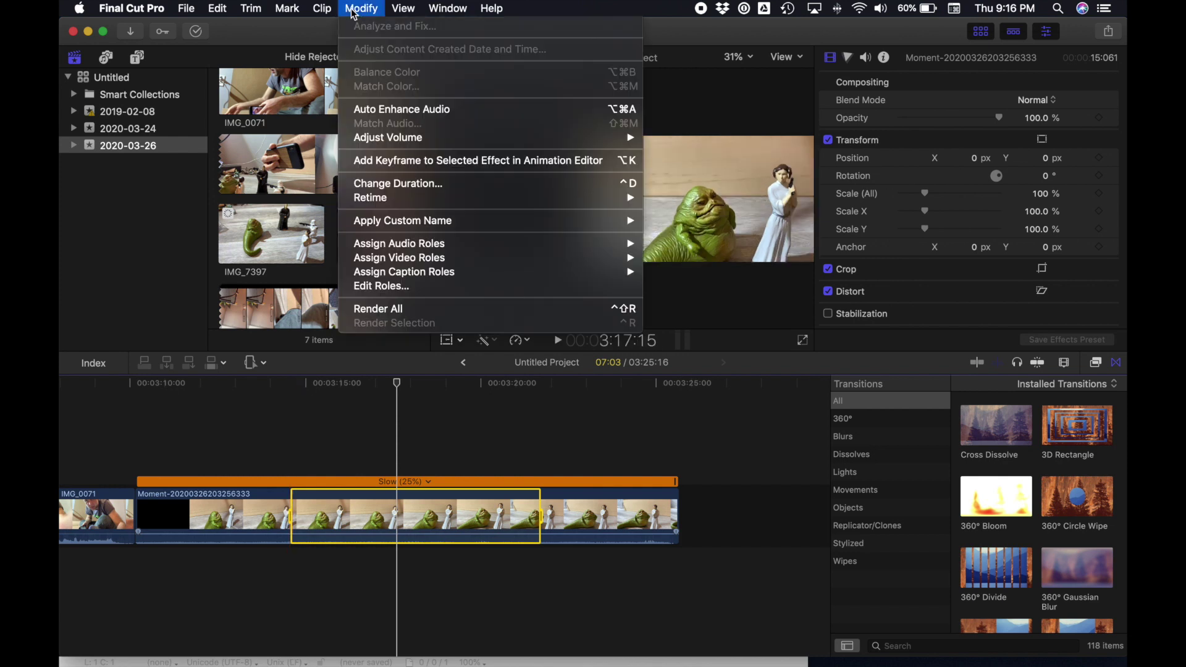
pyautogui.moveTo(392, 200)
pyautogui.moveTo(662, 214)
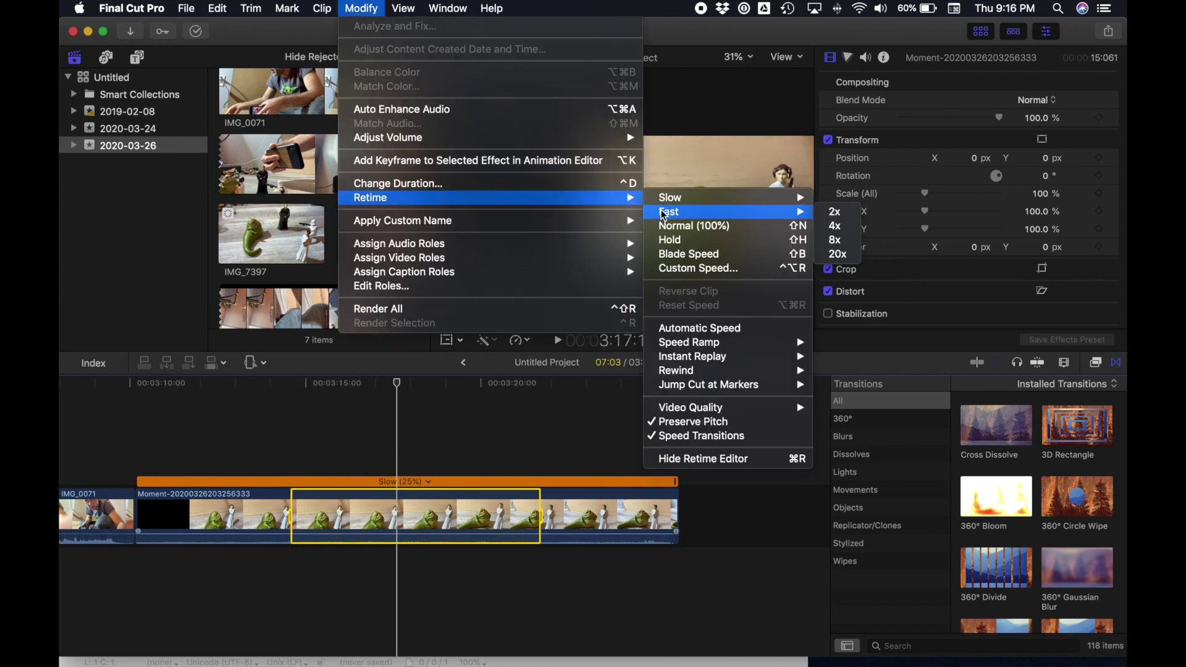
pyautogui.click(835, 212)
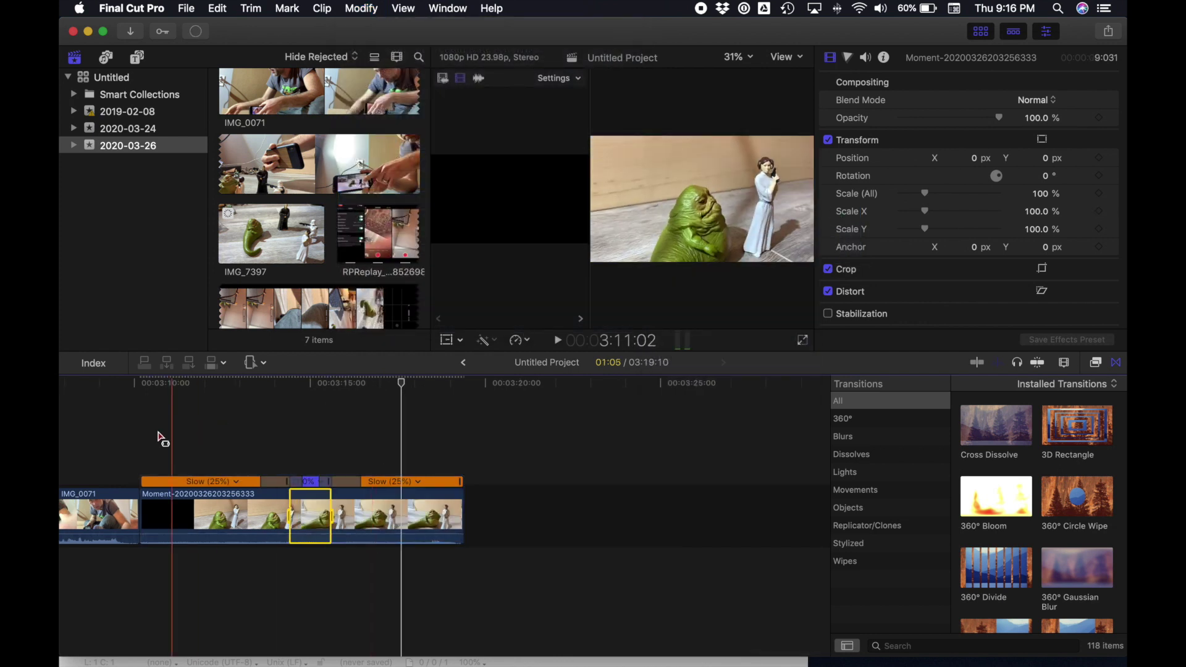
pyautogui.click(142, 384)
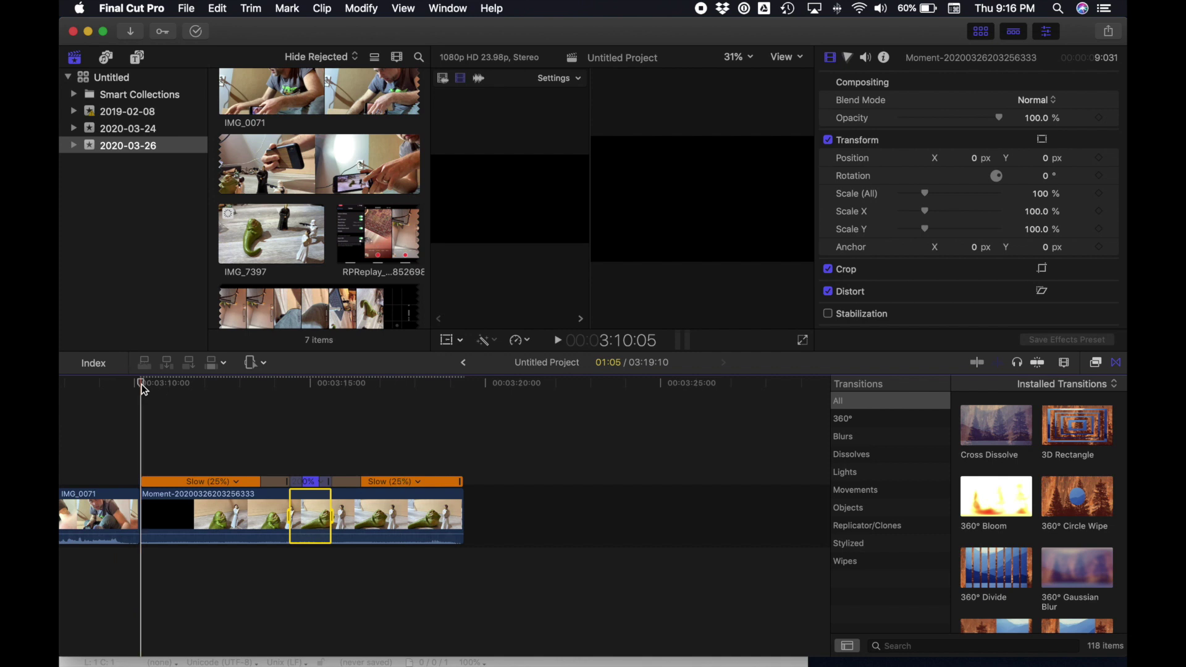
pyautogui.press('space')
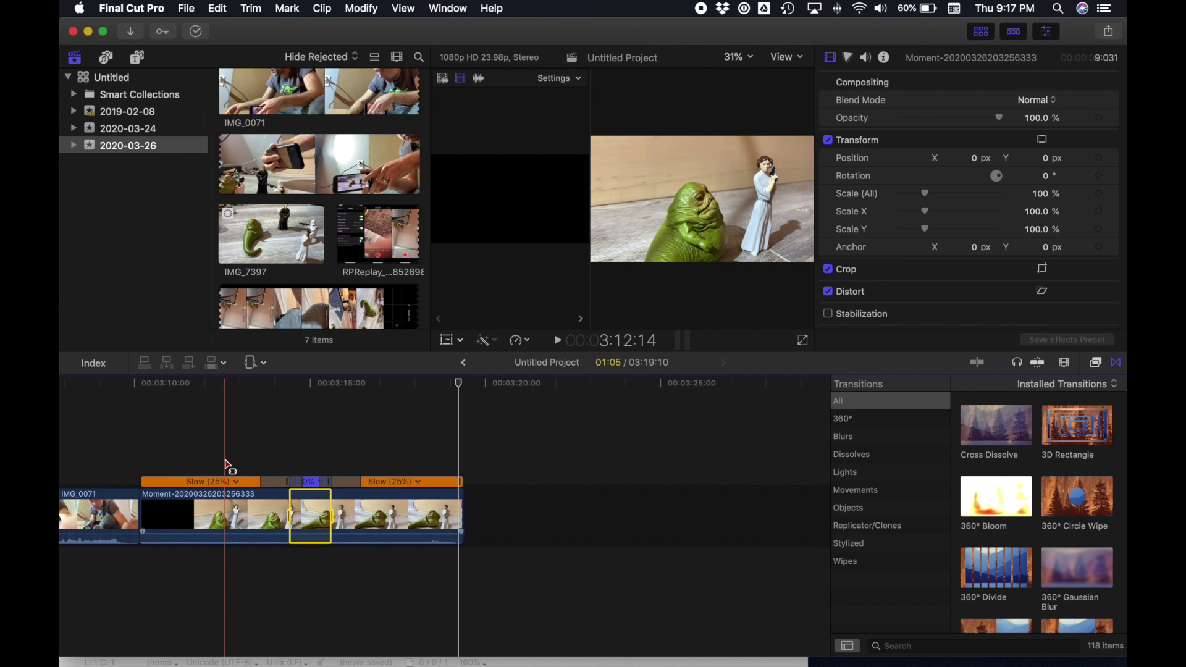
# - In the Finder Broll folder, Quick Look the Moment-20200326203324468.mov clip
pyautogui.moveTo(171, 658)
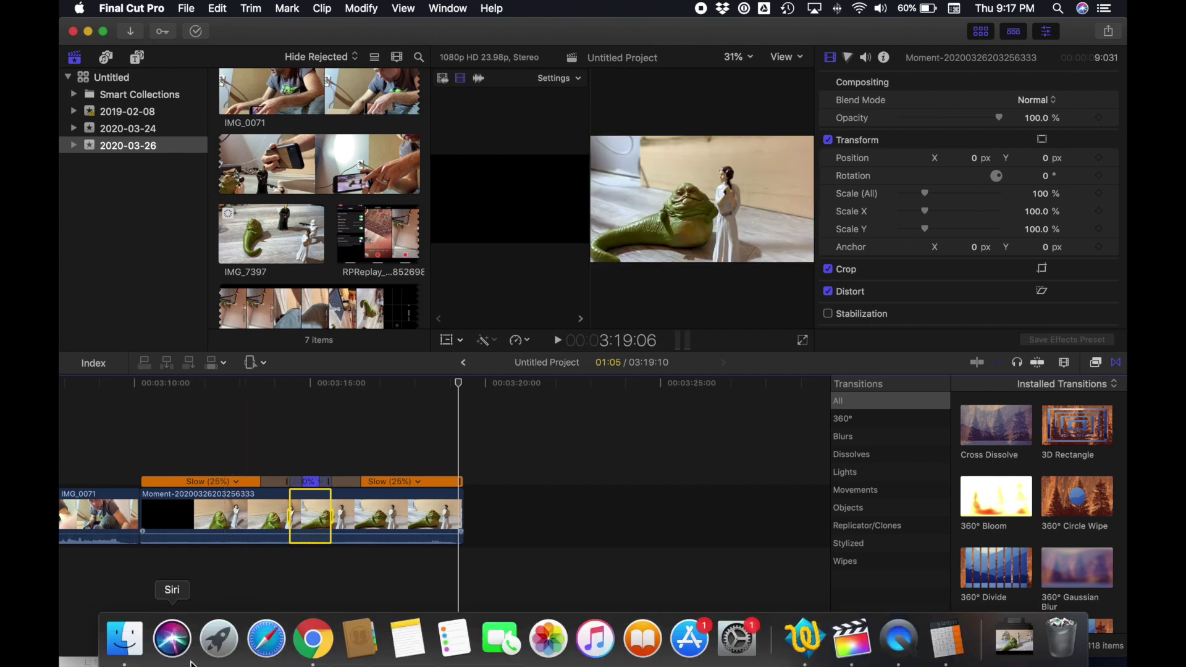
pyautogui.click(136, 652)
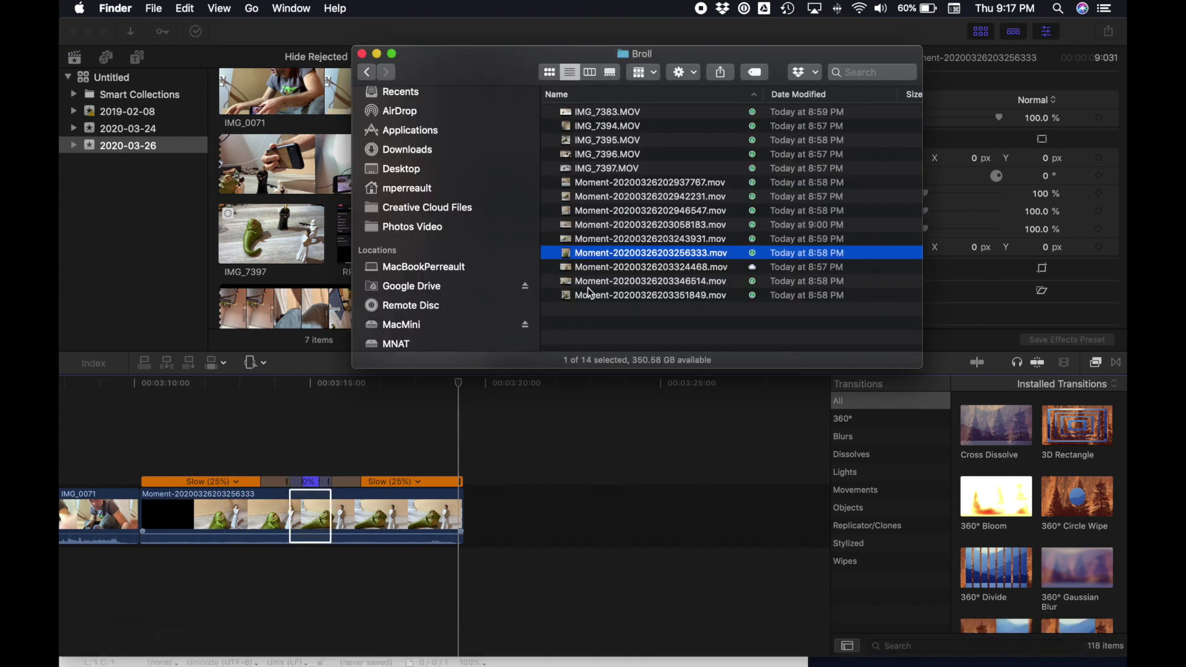
pyautogui.click(586, 272)
pyautogui.press('space')
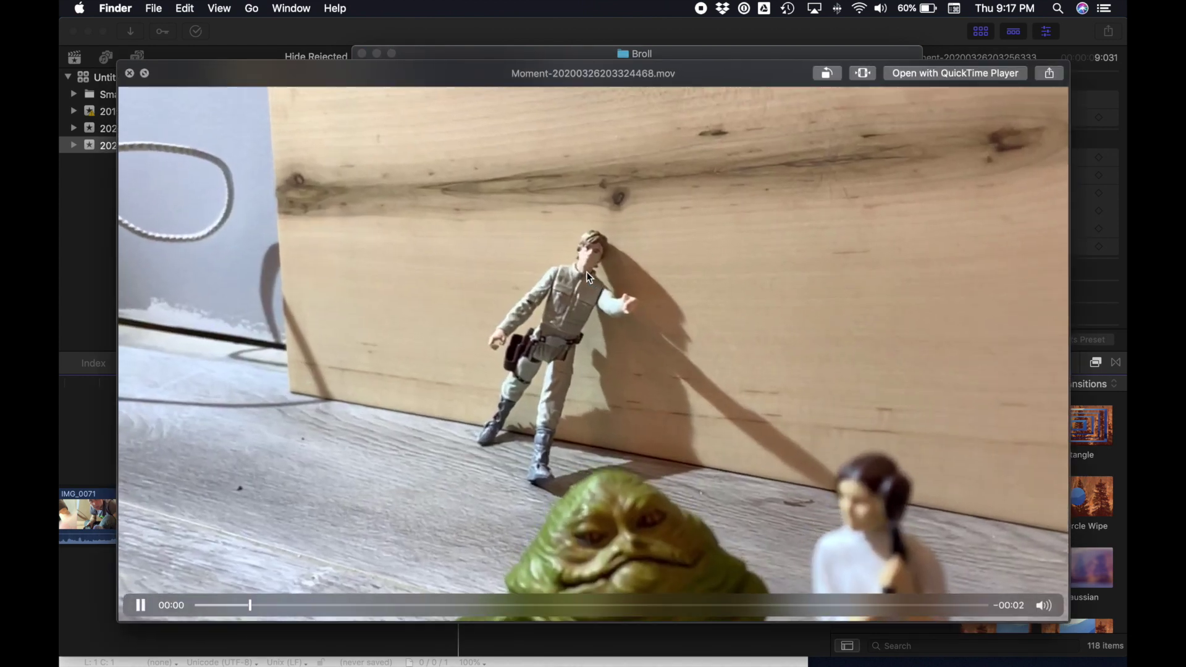
pyautogui.press('space')
# - Preview Moment-20200326203351849.mov and IMG_7397.MOV, then add IMG_7397.MOV to the timeline's end
pyautogui.click(594, 298)
pyautogui.press('space')
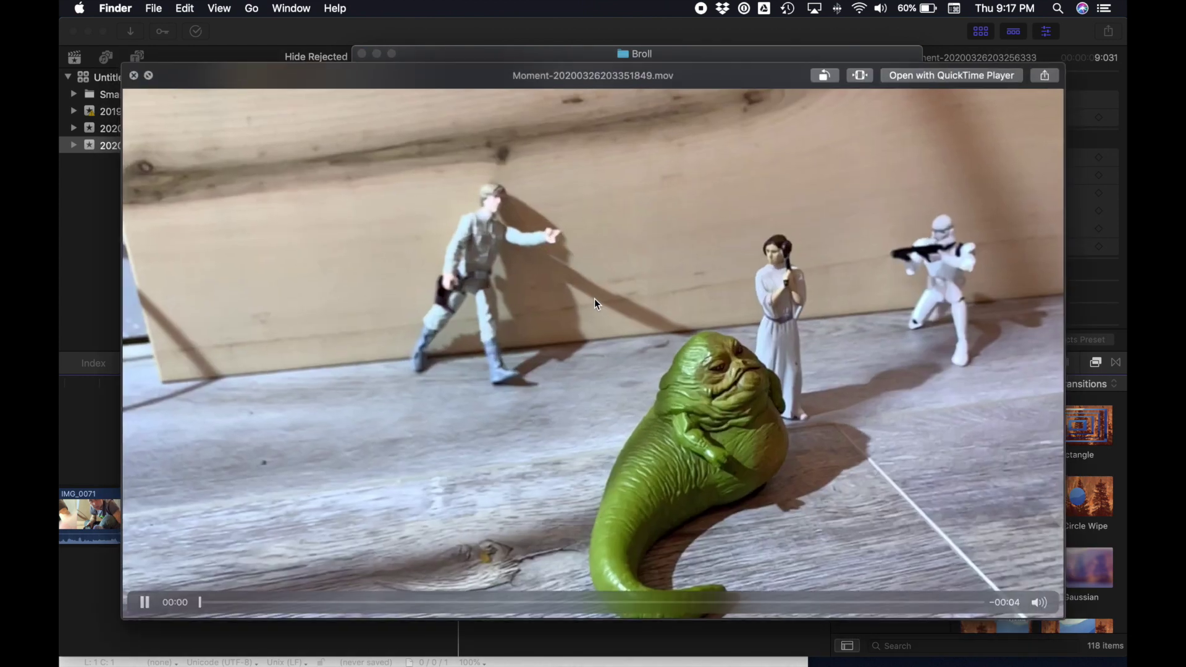
pyautogui.press('Up')
pyautogui.press('Up')
pyautogui.press('Up')
pyautogui.press('Up')
pyautogui.press('Up')
pyautogui.press('Up')
pyautogui.press('Up')
pyautogui.press('Up')
pyautogui.press('Up')
pyautogui.press('space')
pyautogui.moveTo(596, 168); pyautogui.dragTo(576, 494)
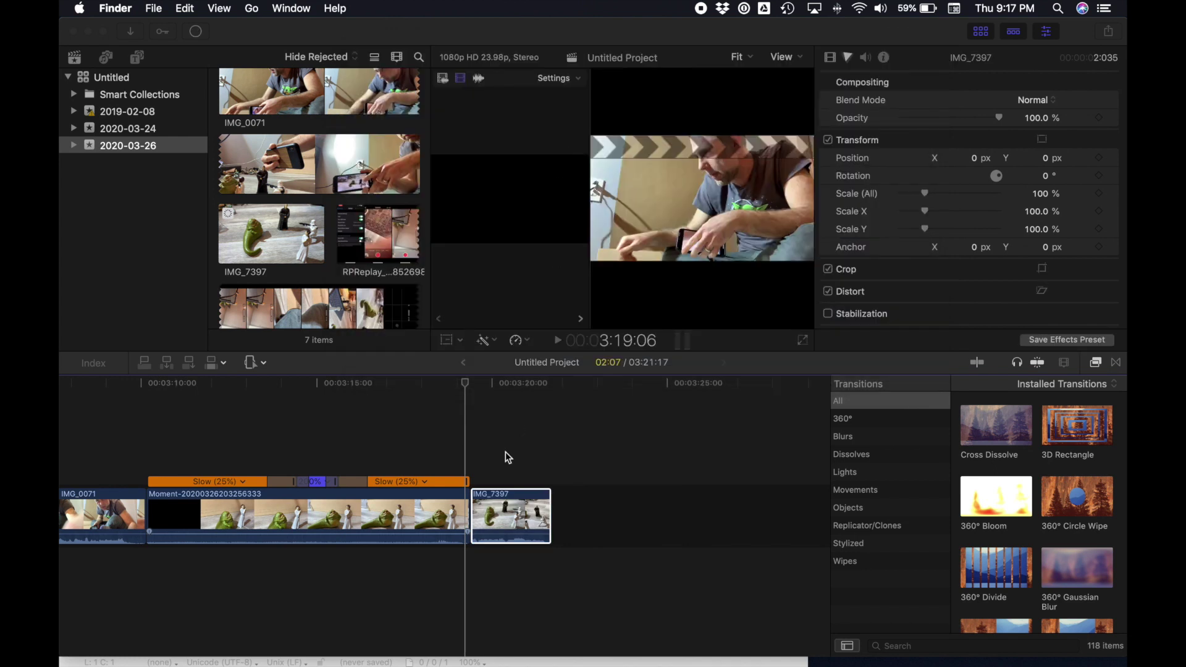
pyautogui.click(505, 451)
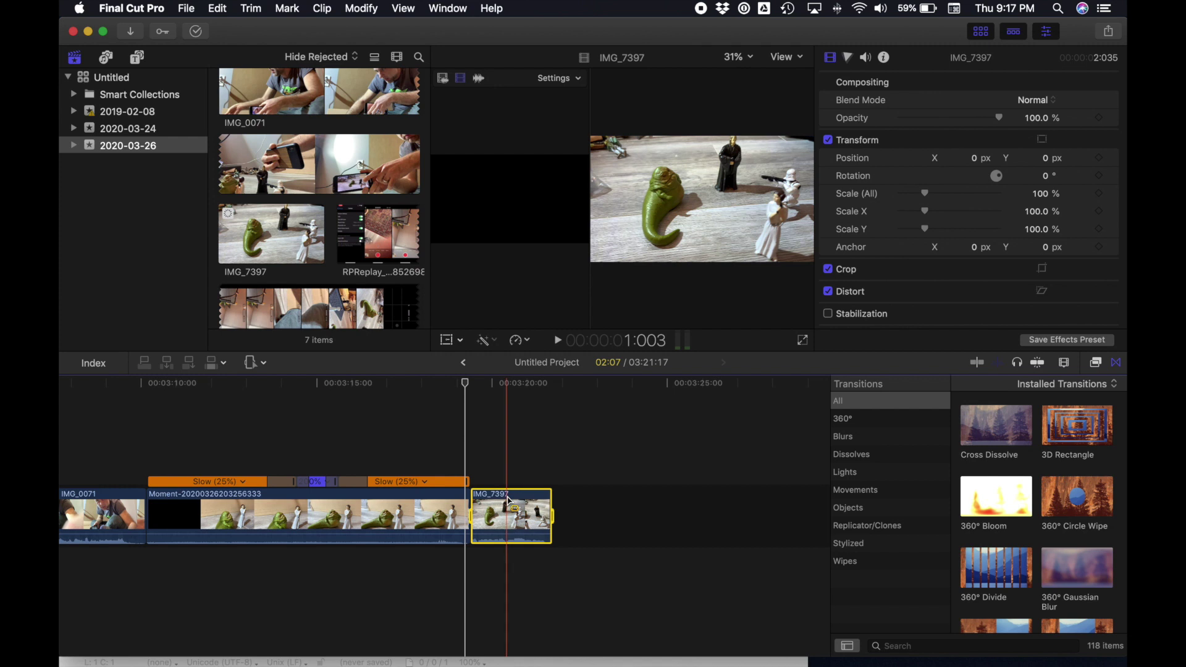
# - Retime IMG_7397 to Slow 25% and play it back, project now 03:28:14
pyautogui.click(362, 8)
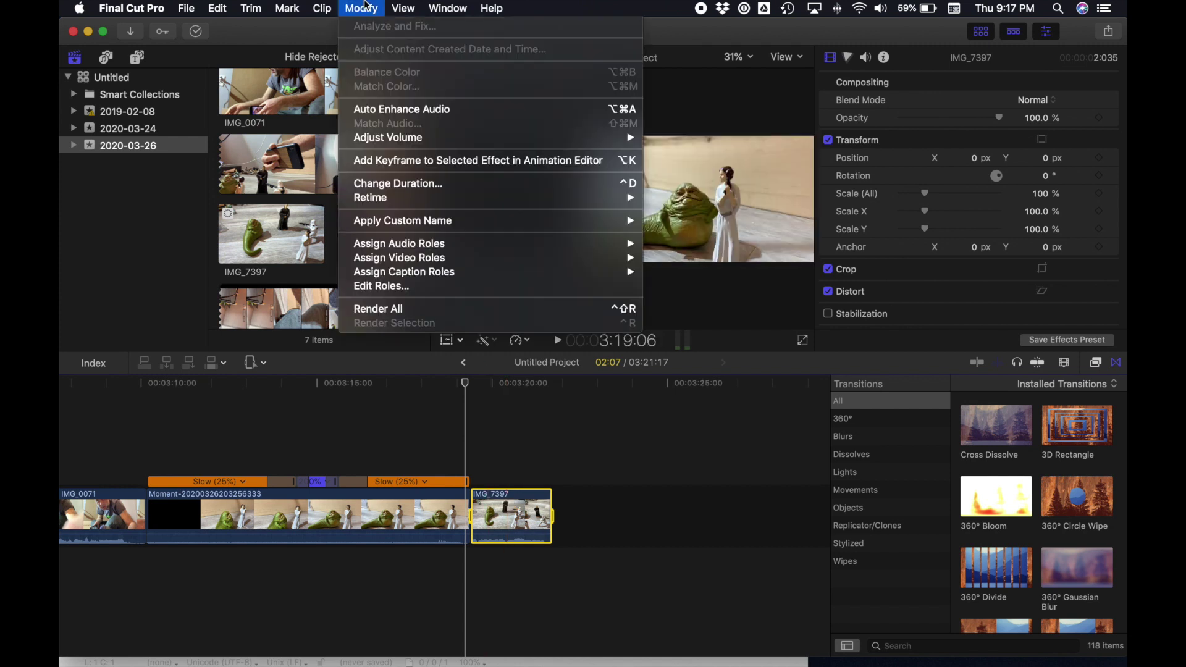
pyautogui.moveTo(438, 200)
pyautogui.moveTo(673, 204)
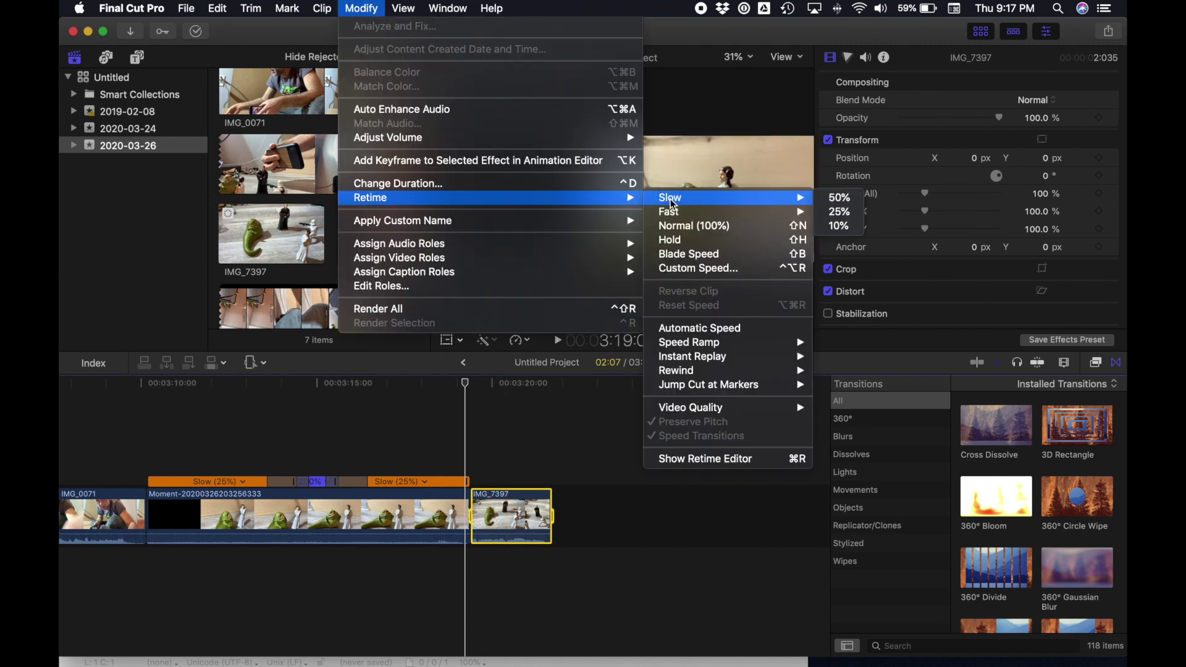
pyautogui.click(846, 212)
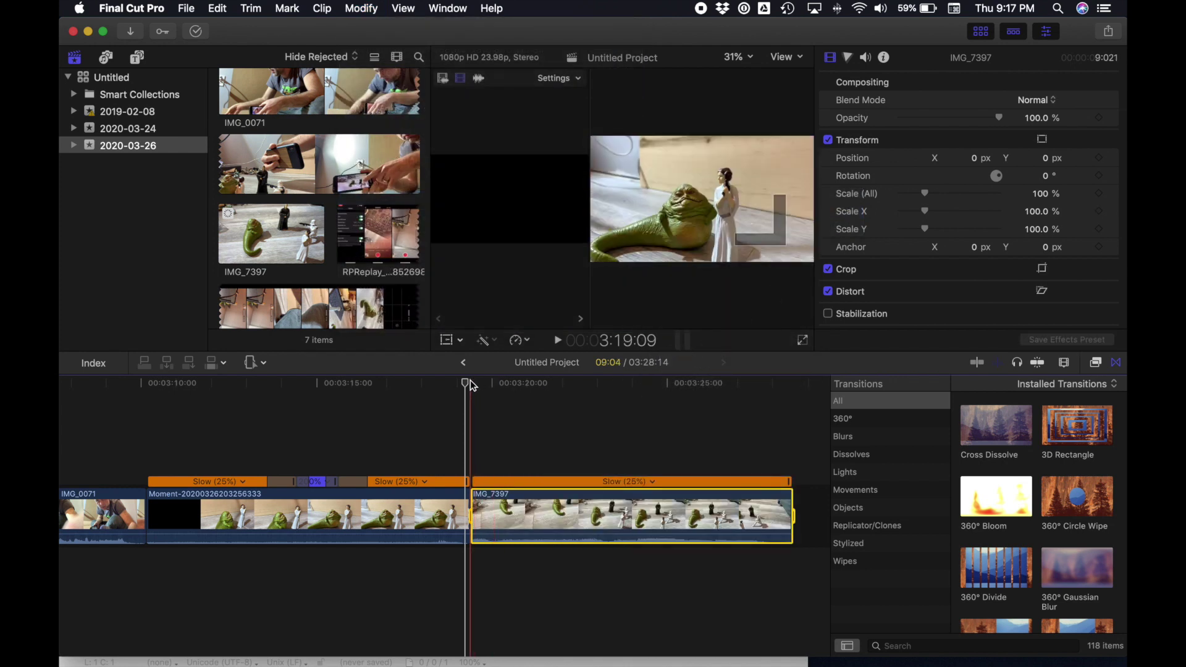
pyautogui.press('space')
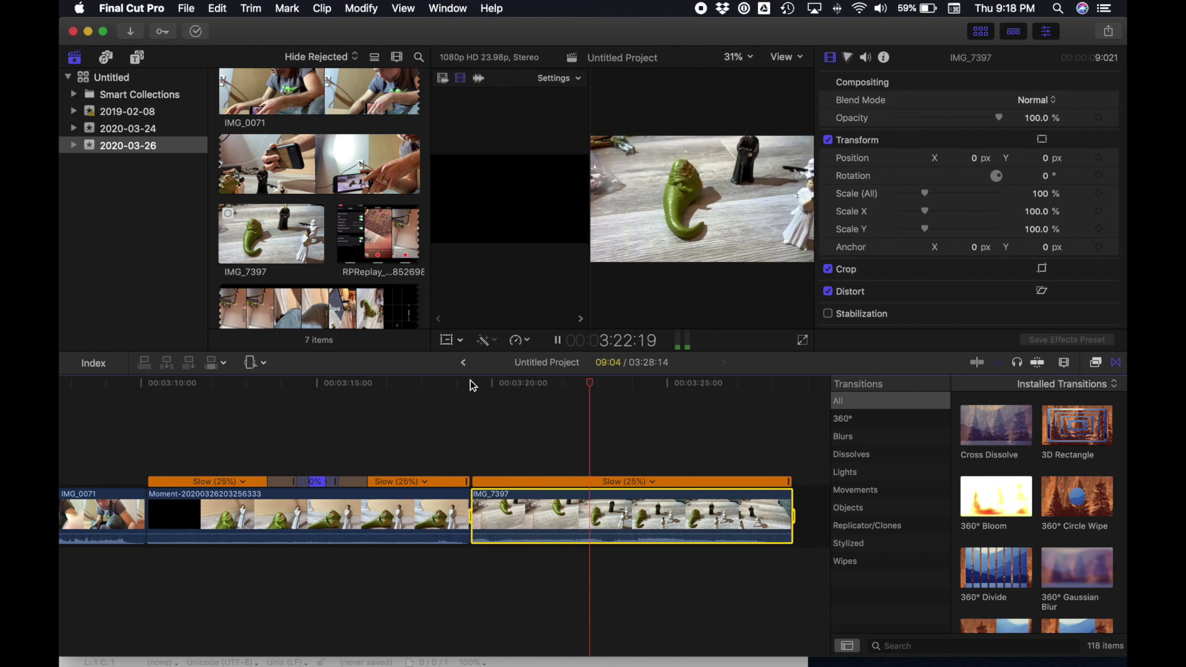
pyautogui.press('space')
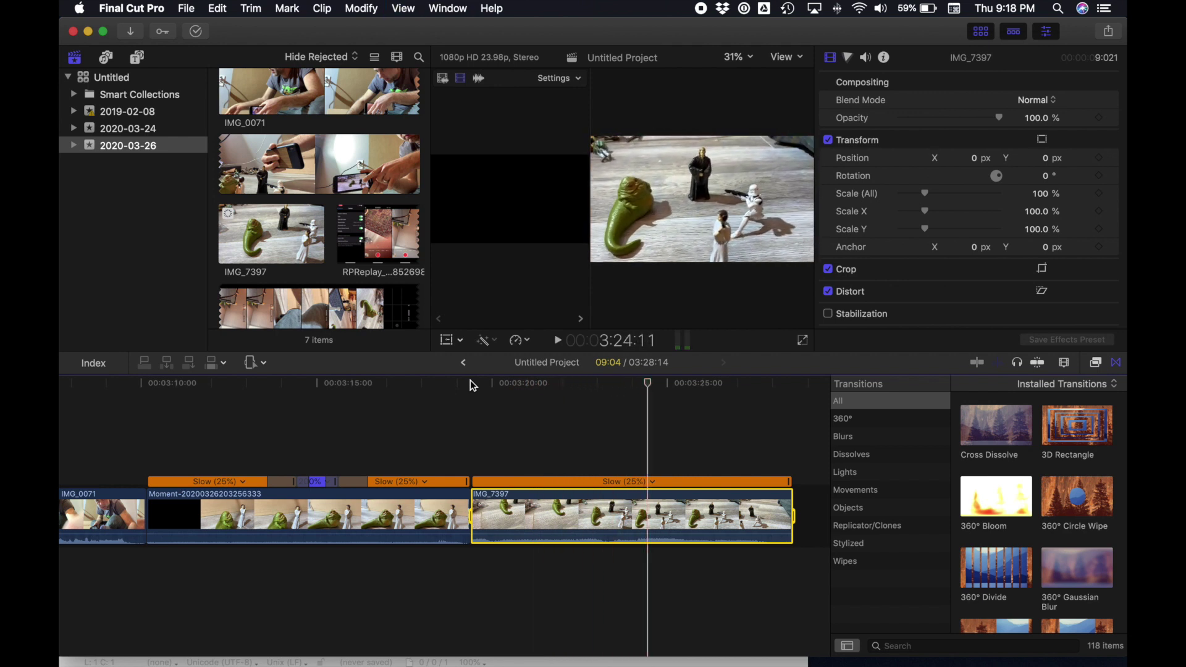
pyautogui.click(264, 367)
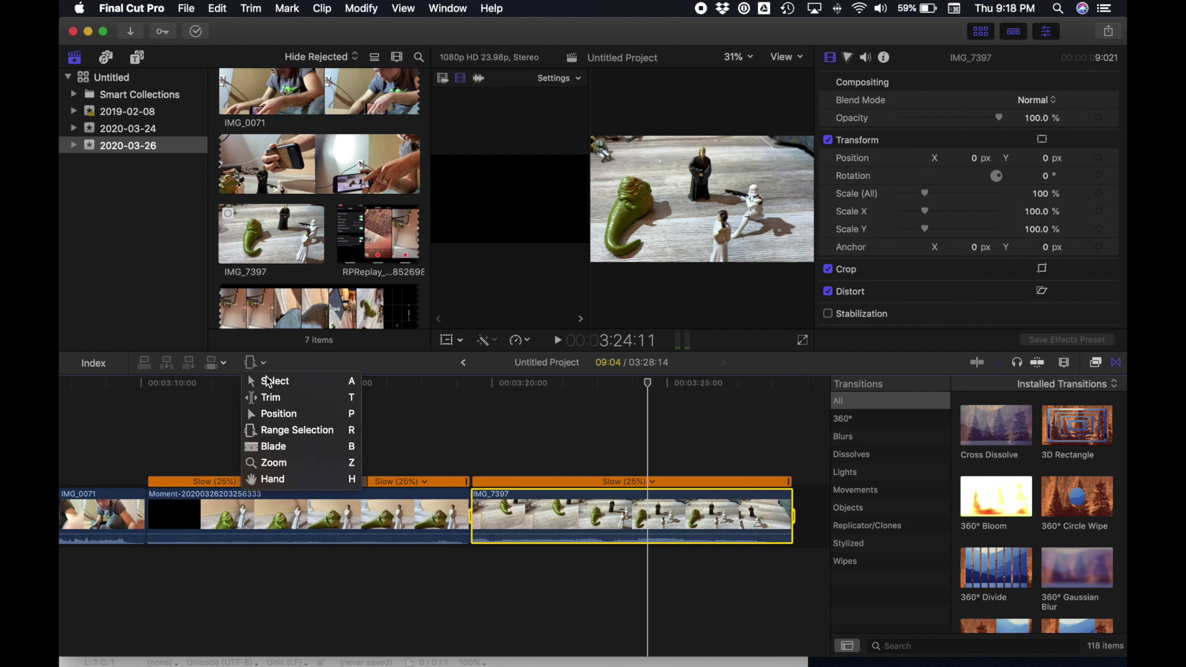
# - Mark a range over the start of IMG_7397 and speed it to Fast 2x
pyautogui.click(279, 430)
pyautogui.moveTo(558, 512); pyautogui.dragTo(472, 506)
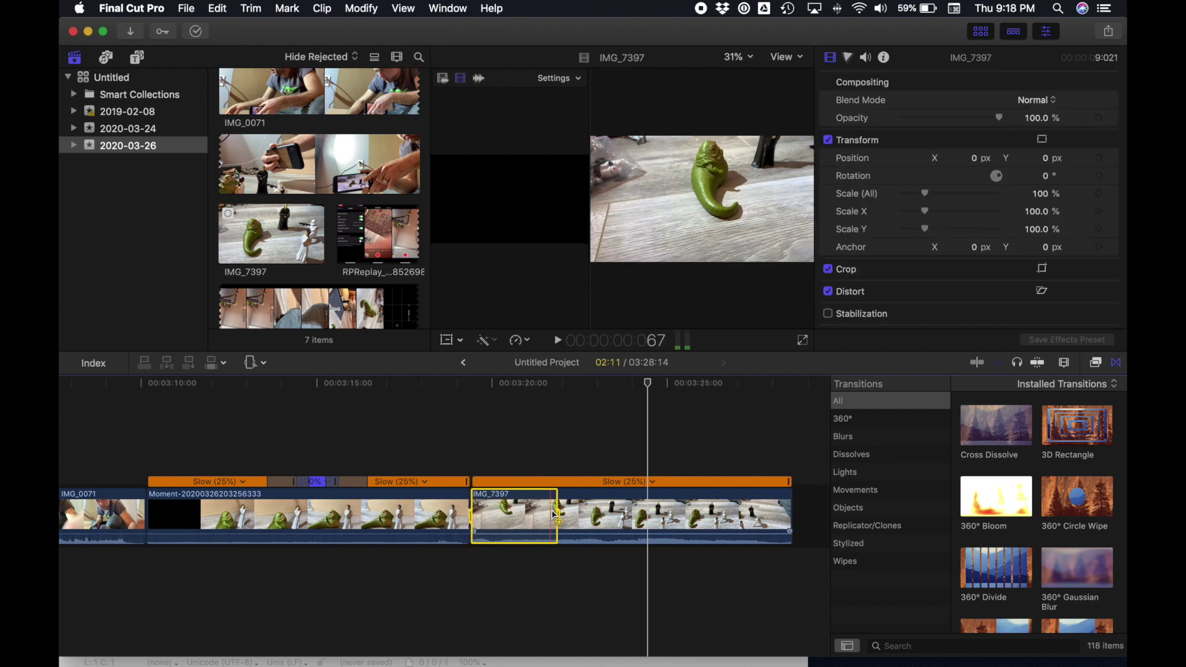
pyautogui.moveTo(558, 512); pyautogui.dragTo(593, 513)
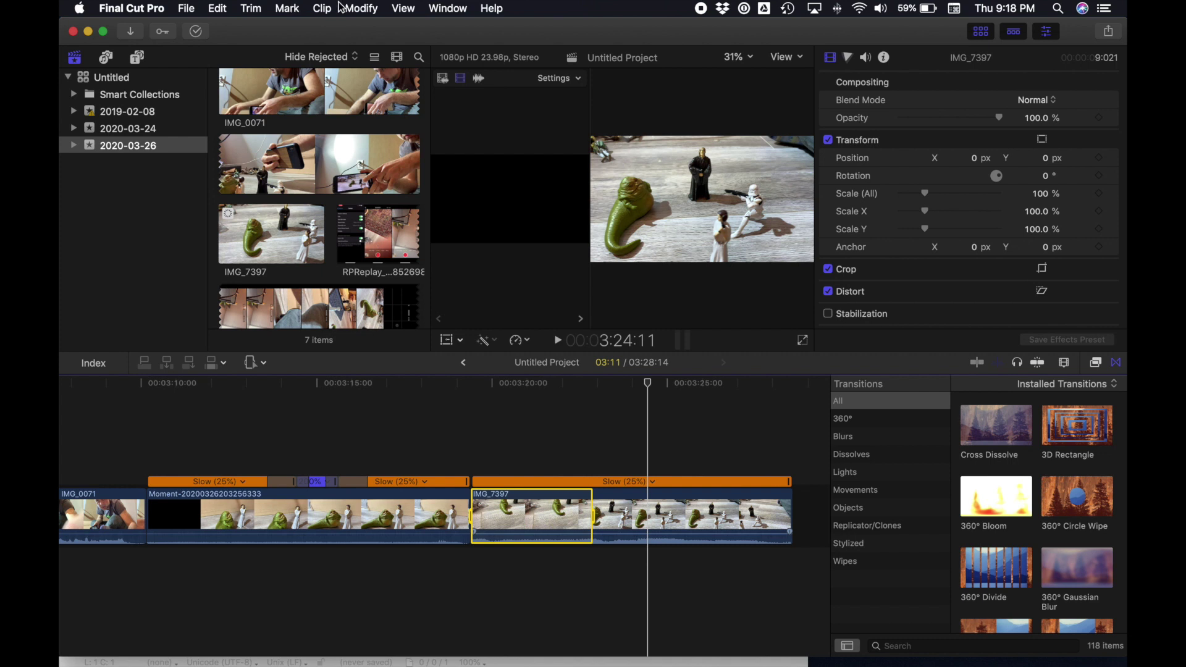
pyautogui.click(361, 8)
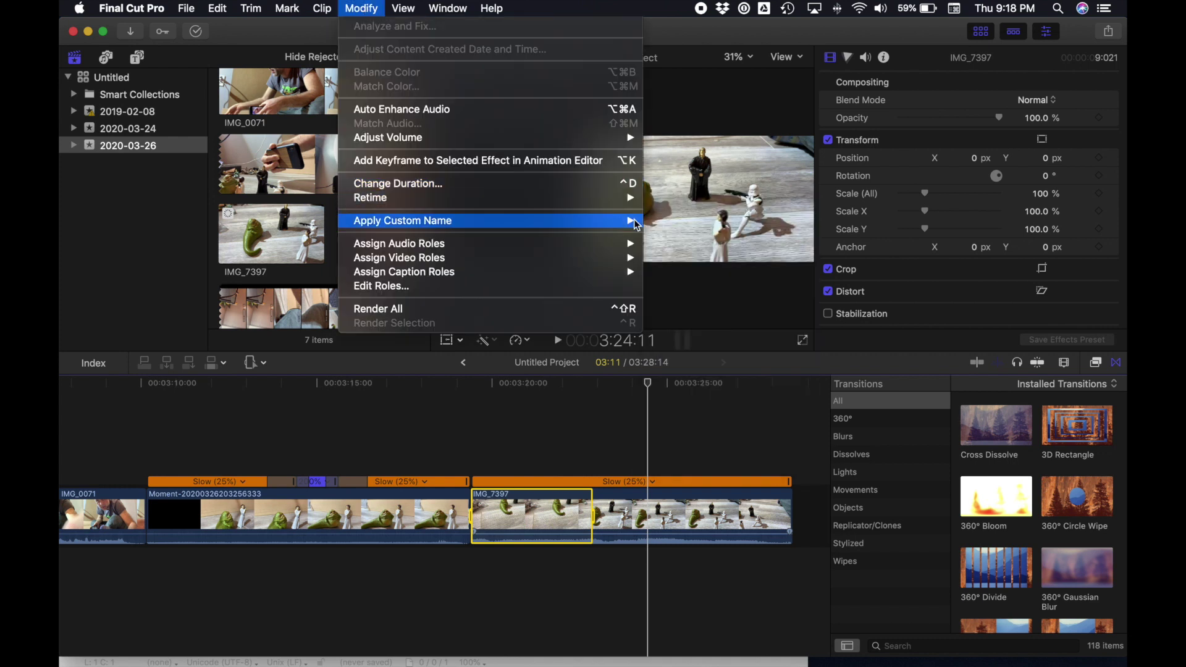
pyautogui.moveTo(615, 198)
pyautogui.moveTo(654, 208)
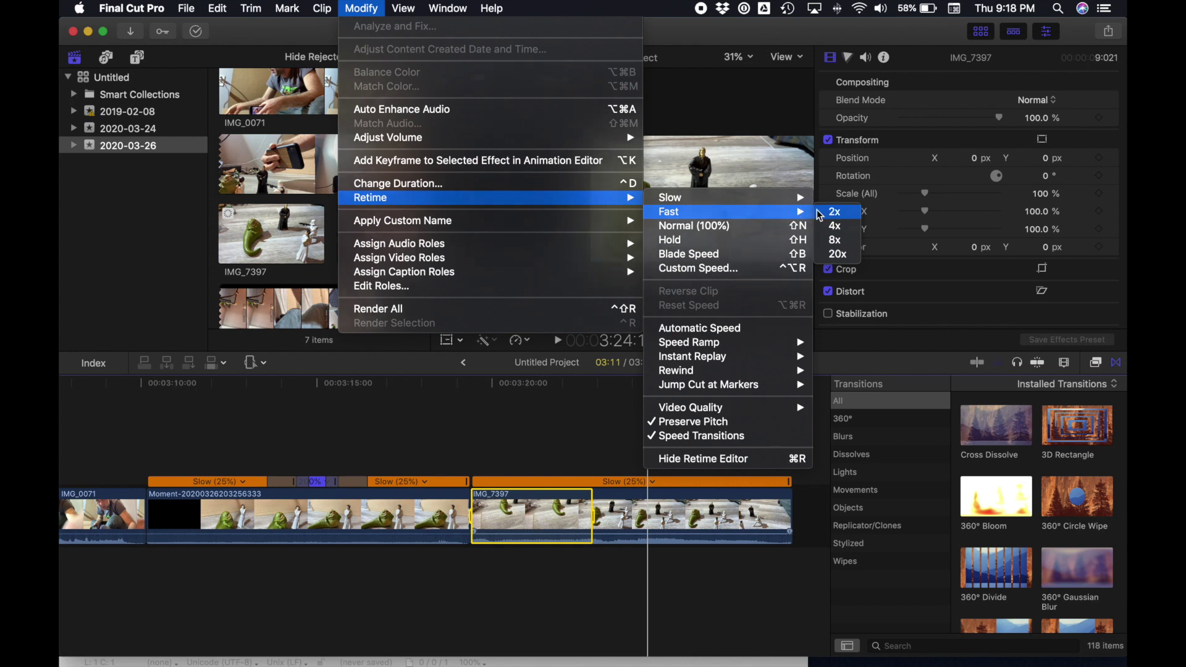
pyautogui.click(821, 214)
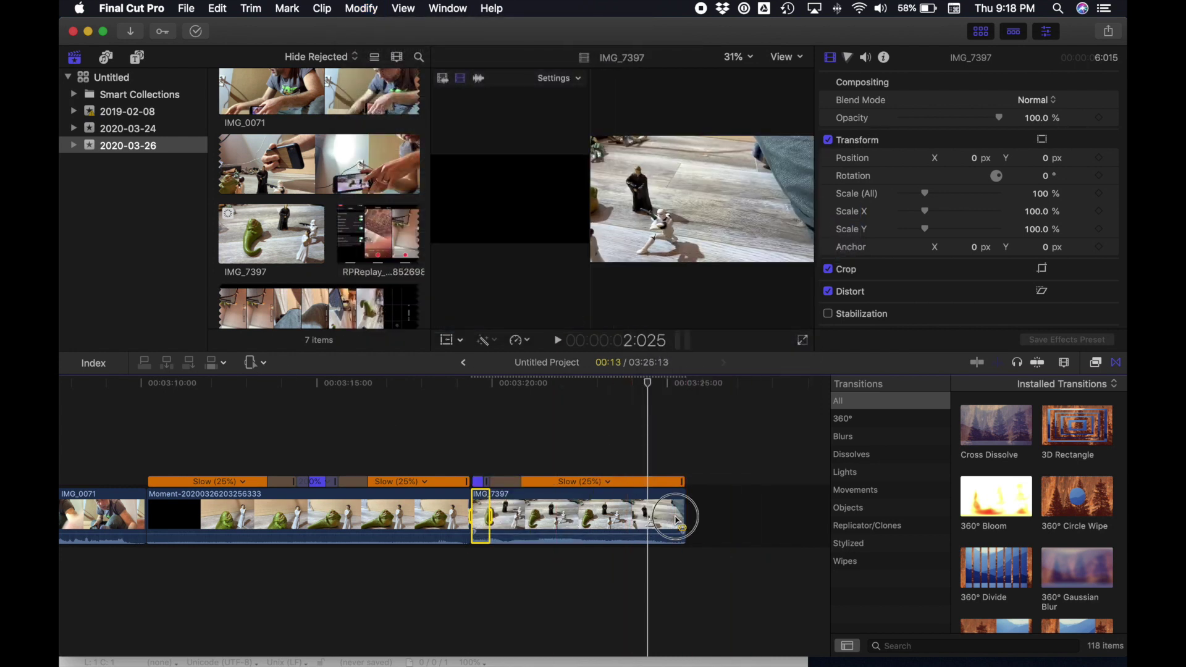
pyautogui.moveTo(677, 521); pyautogui.dragTo(587, 520)
# - Extend the range to the end of IMG_7397 and speed it to Fast 2x
pyautogui.moveTo(675, 518); pyautogui.dragTo(696, 521)
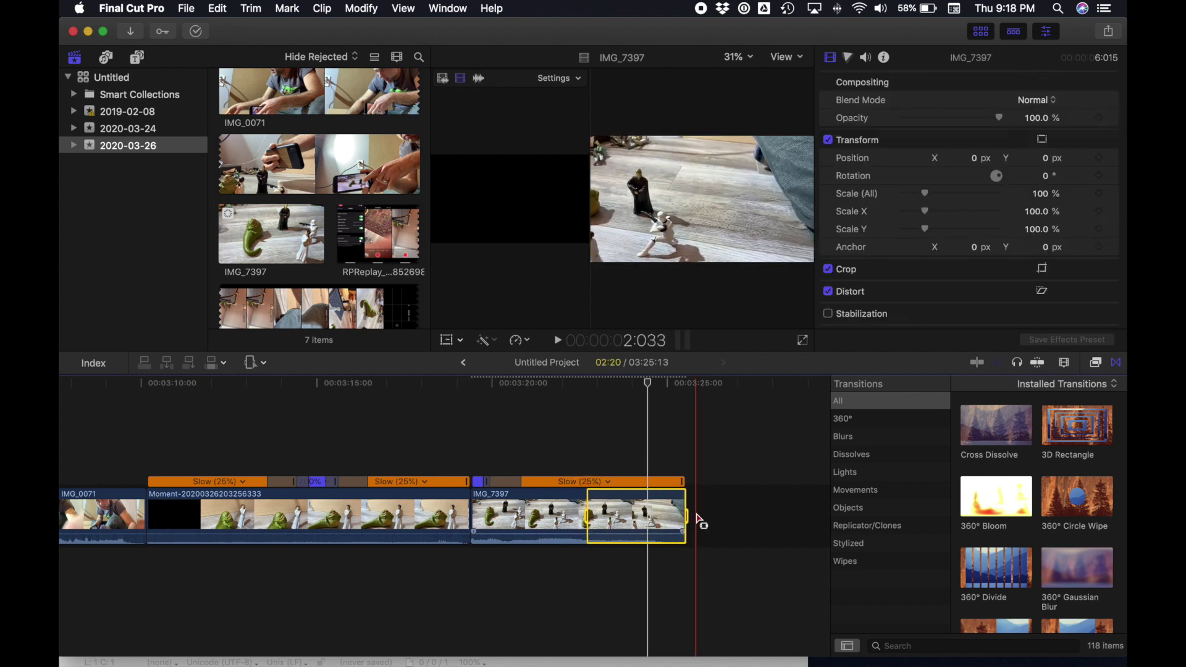
pyautogui.click(356, 7)
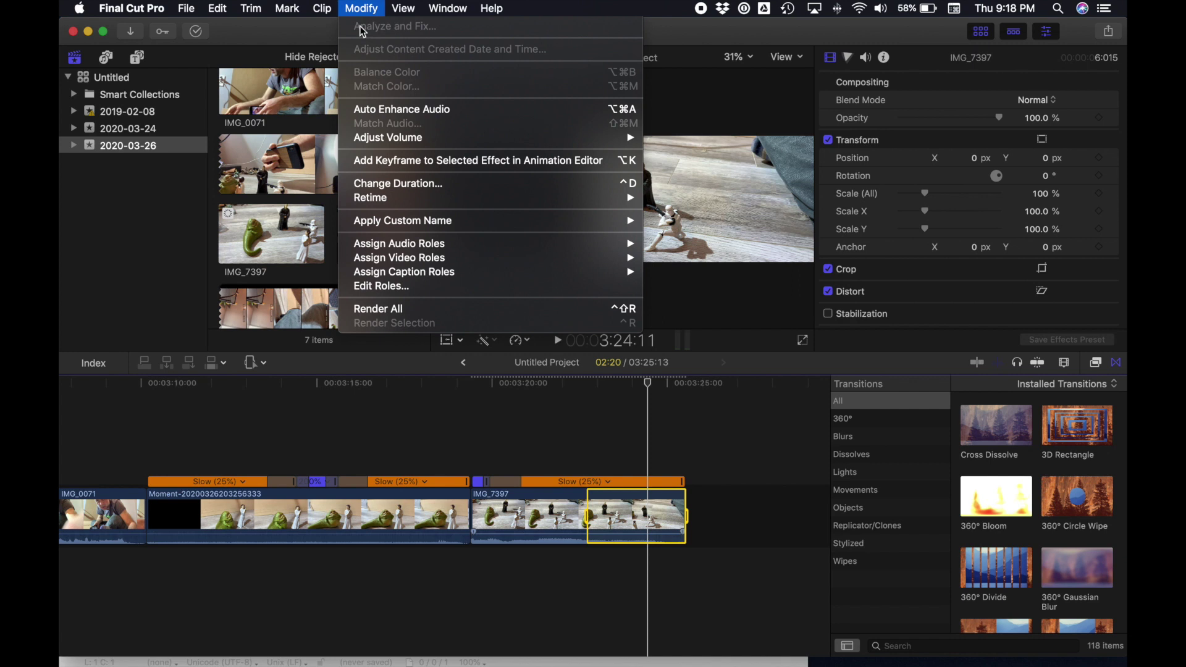
pyautogui.moveTo(382, 198)
pyautogui.moveTo(679, 201)
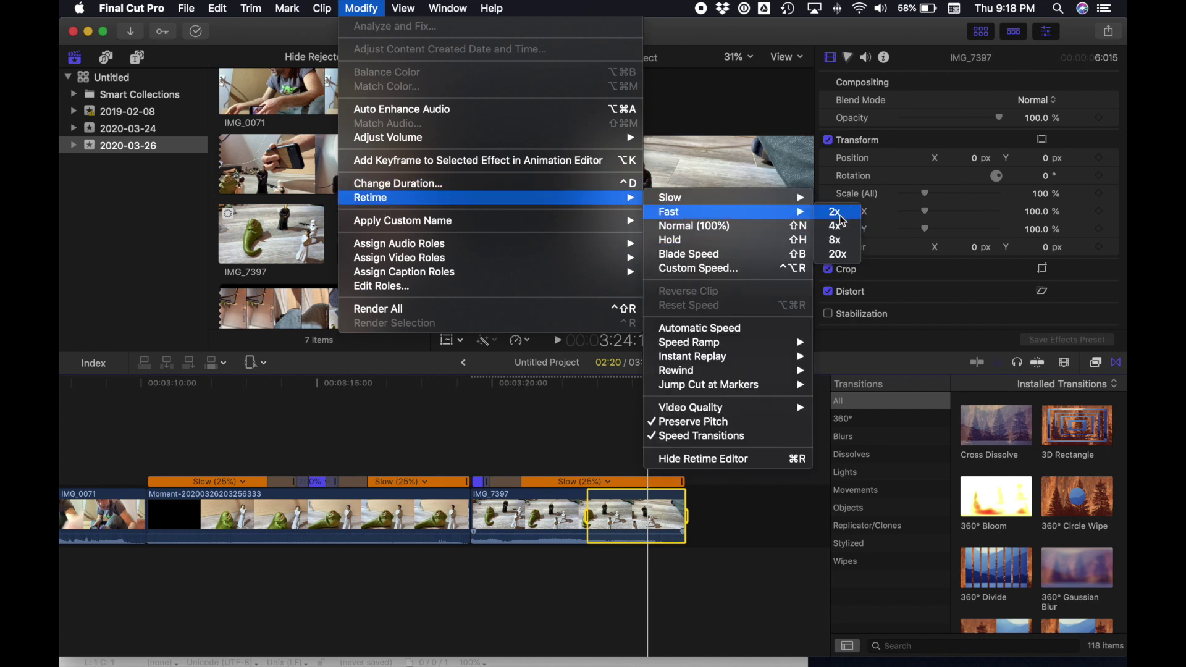
pyautogui.click(840, 214)
# - Play back IMG_7397's speed ramps from just before the clip
pyautogui.click(466, 375)
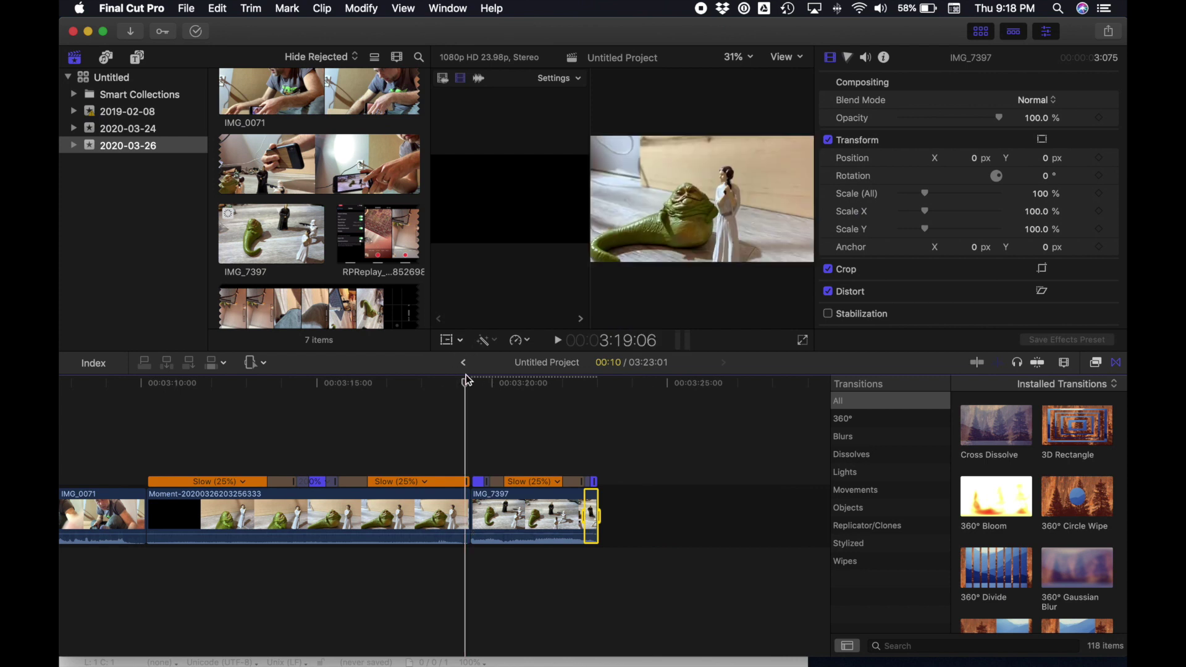
pyautogui.press('space')
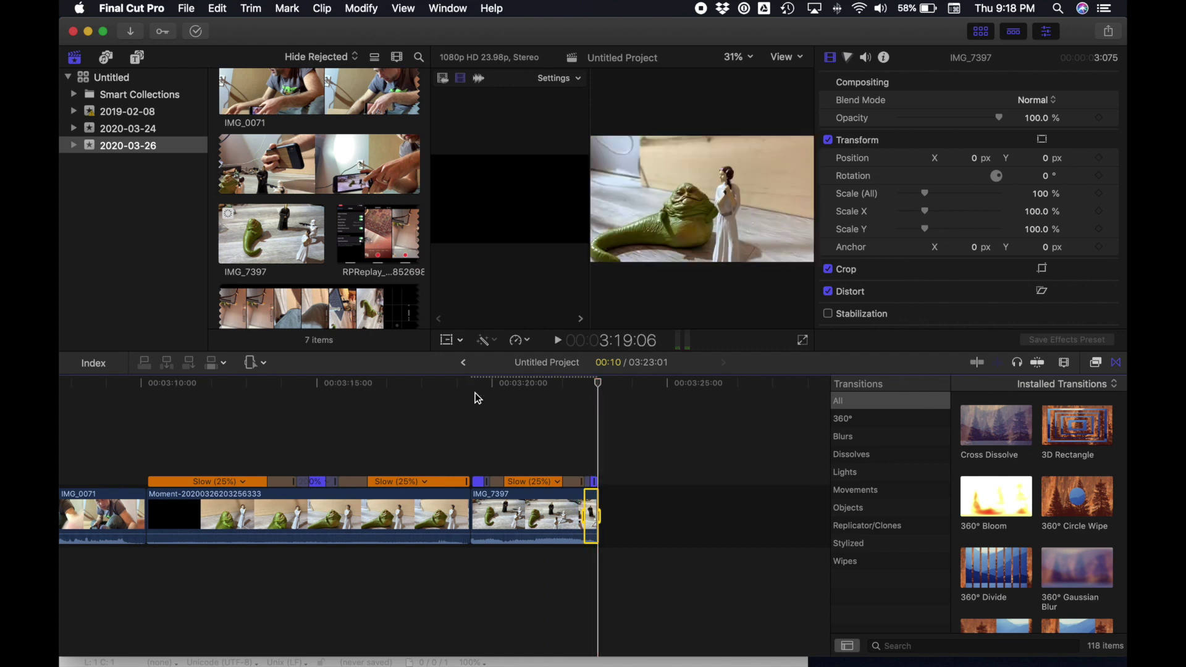
pyautogui.click(576, 486)
# - Drag the Slow segment's retime handle left so IMG_7397's middle runs at 26%
pyautogui.moveTo(576, 486); pyautogui.dragTo(547, 487)
pyautogui.press('super+7')
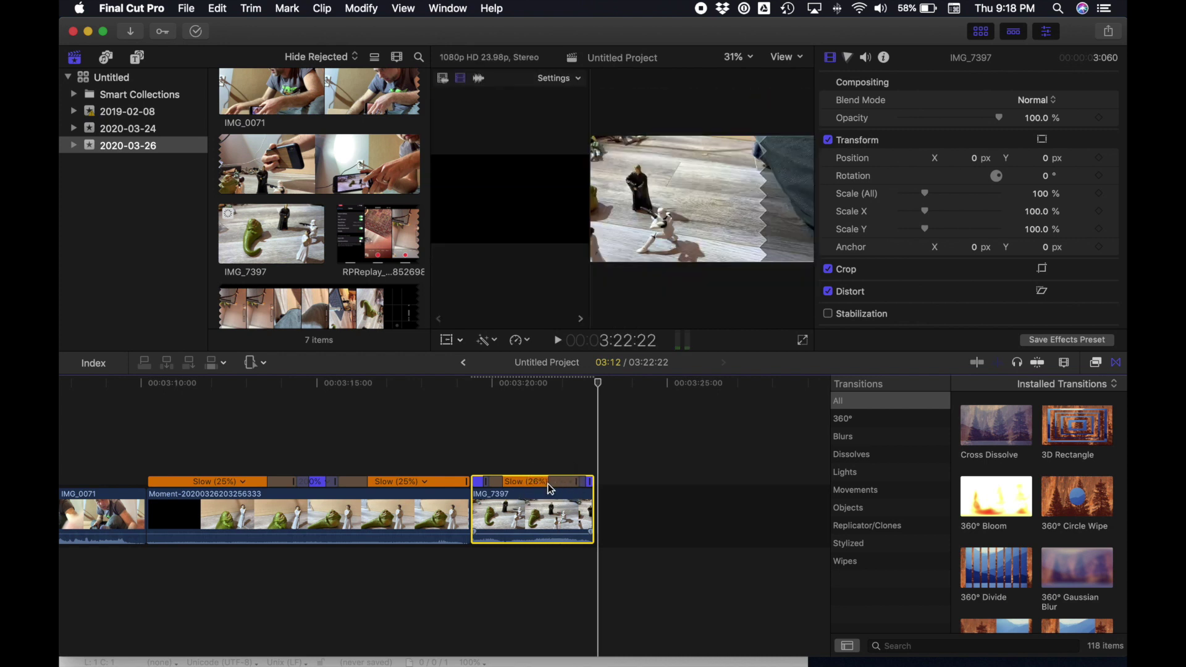
pyautogui.click(505, 484)
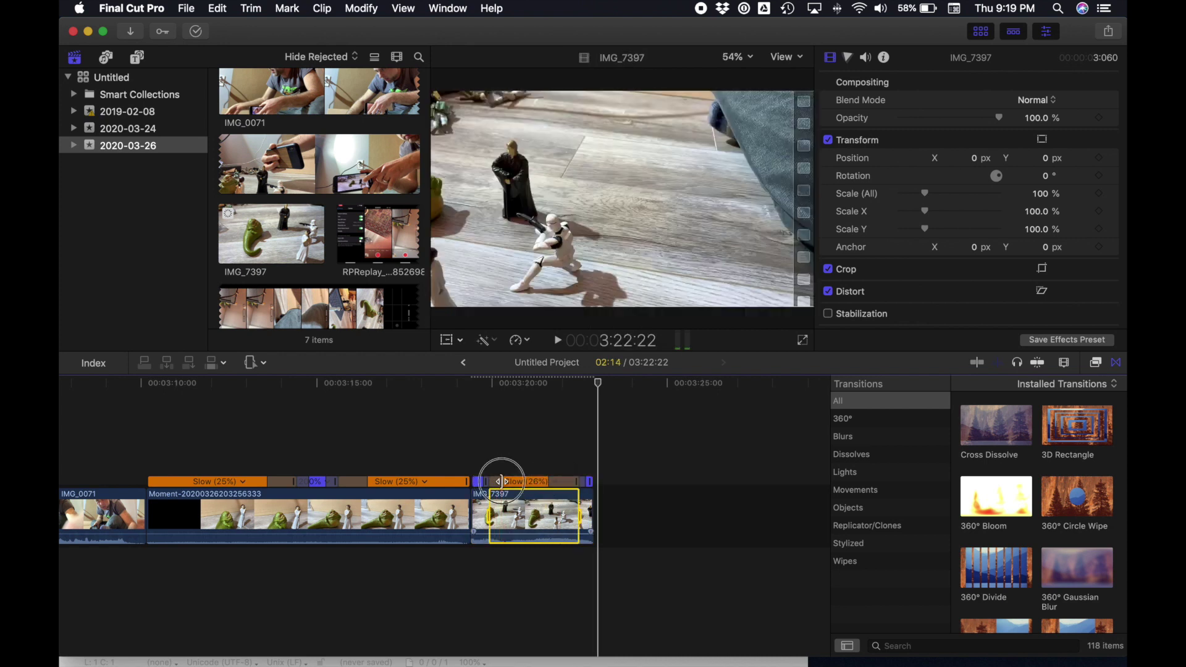